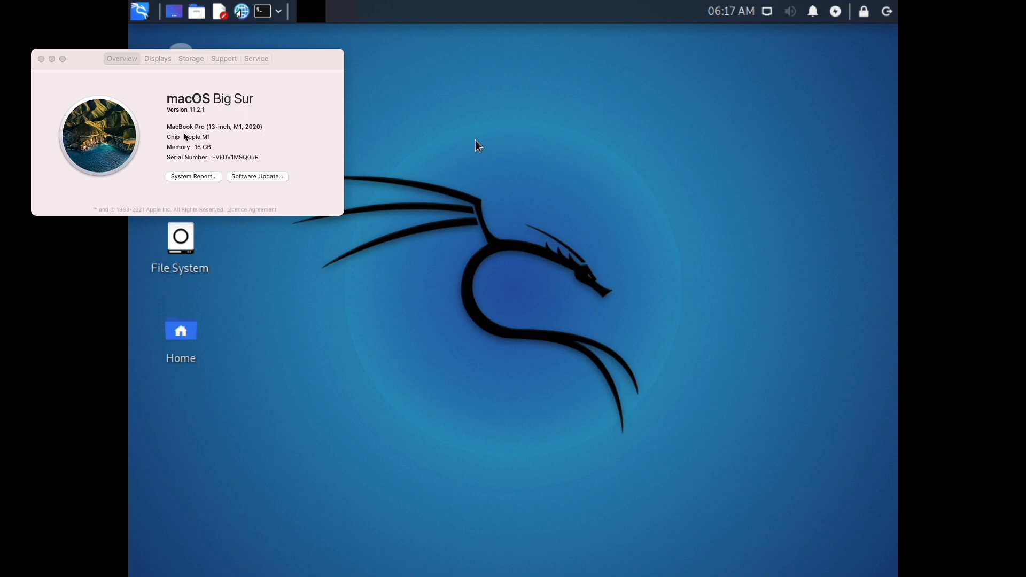
# - Reload kali.org in Brave, go to its Download page, and switch the site to dark mode
pyautogui.moveTo(270, 61)
pyautogui.mouseDown()
pyautogui.moveTo(314, 62)
pyautogui.moveTo(265, 74)
pyautogui.mouseUp()
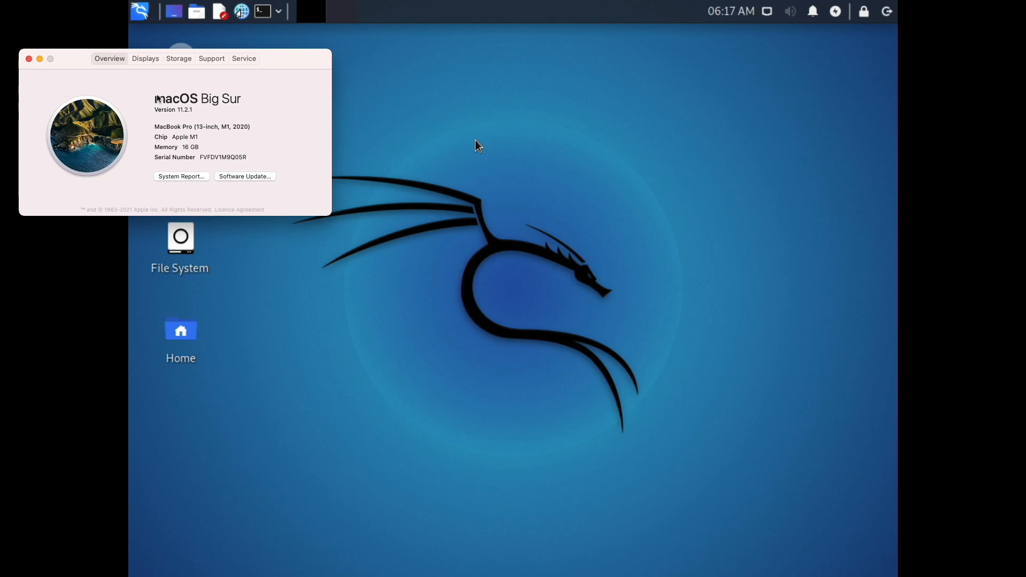
pyautogui.hotkey('ctrl', 'Right')
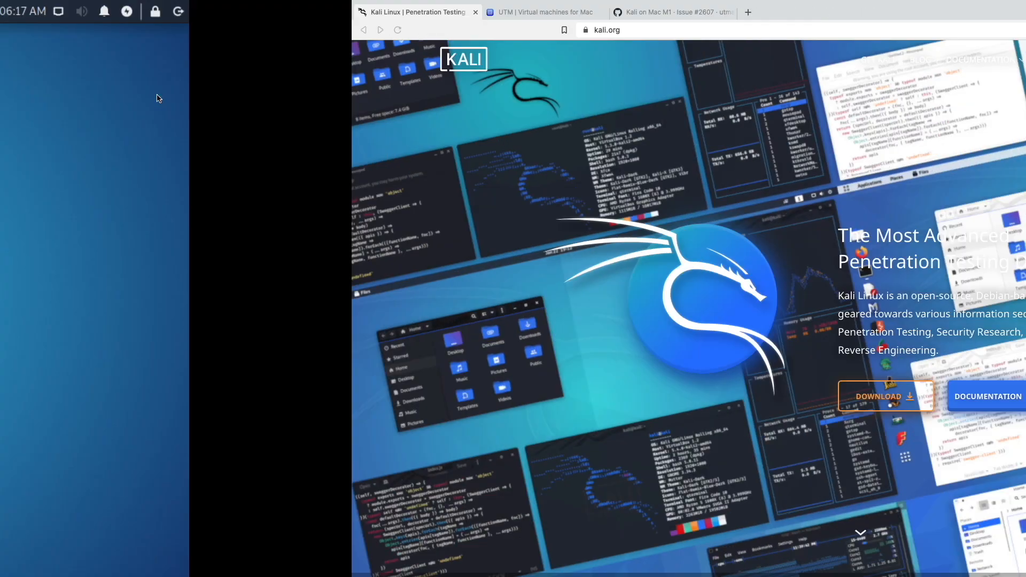
pyautogui.click(47, 29)
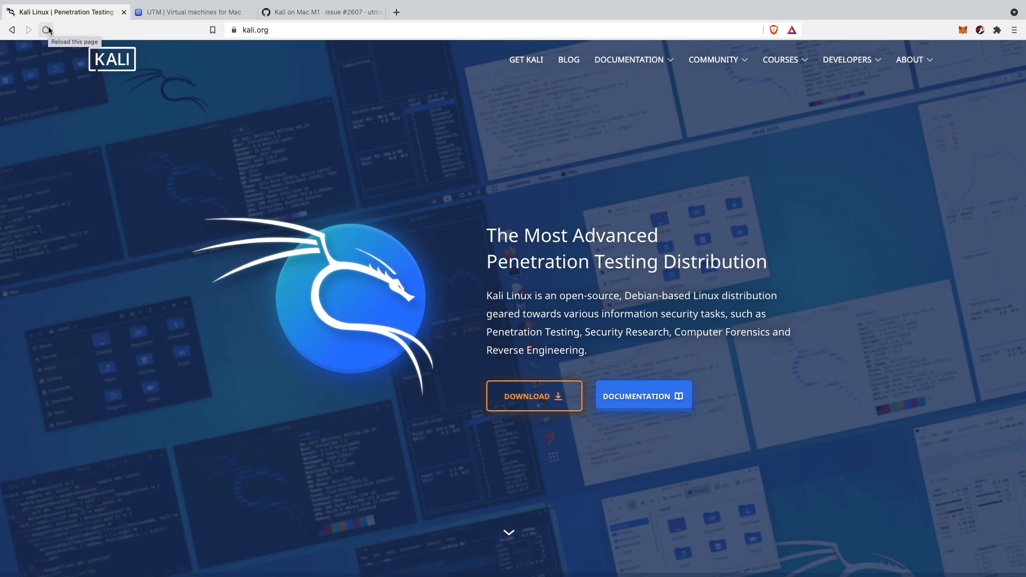
pyautogui.click(48, 30)
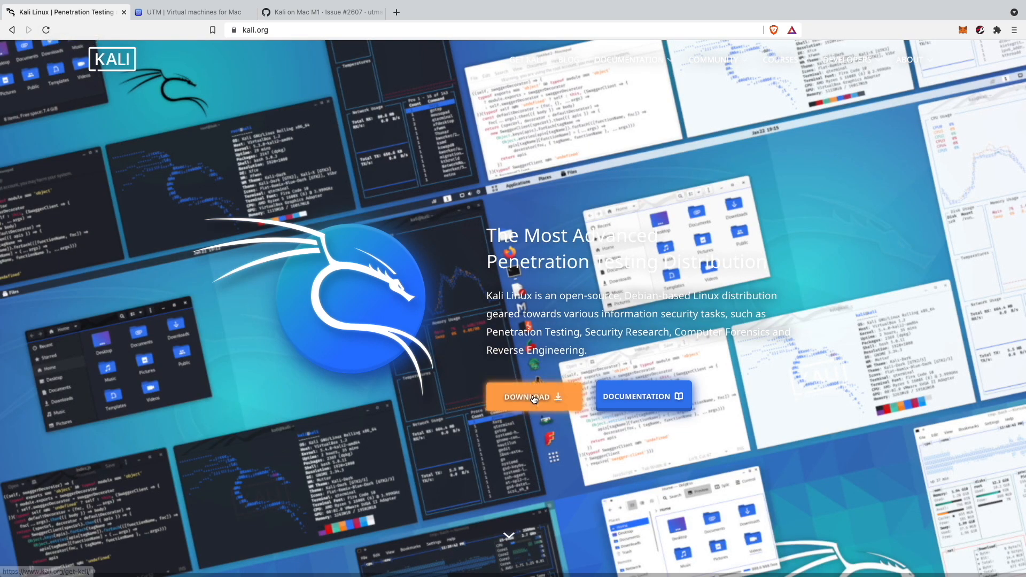
pyautogui.click(533, 399)
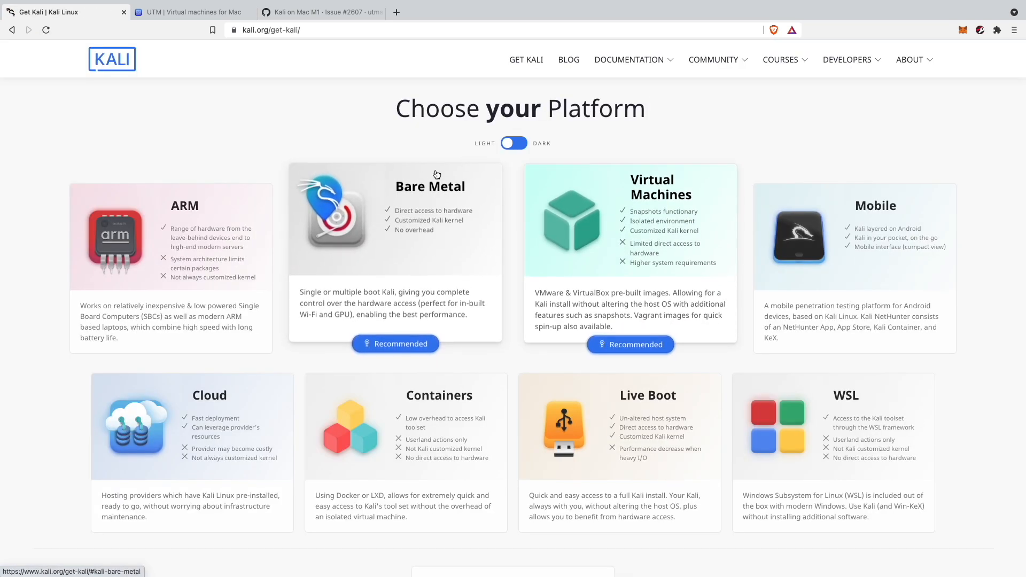
pyautogui.click(503, 153)
# - Browse the Apple M1 Kali images under Bare Metal downloads, then go to the UTM tab
pyautogui.click(470, 225)
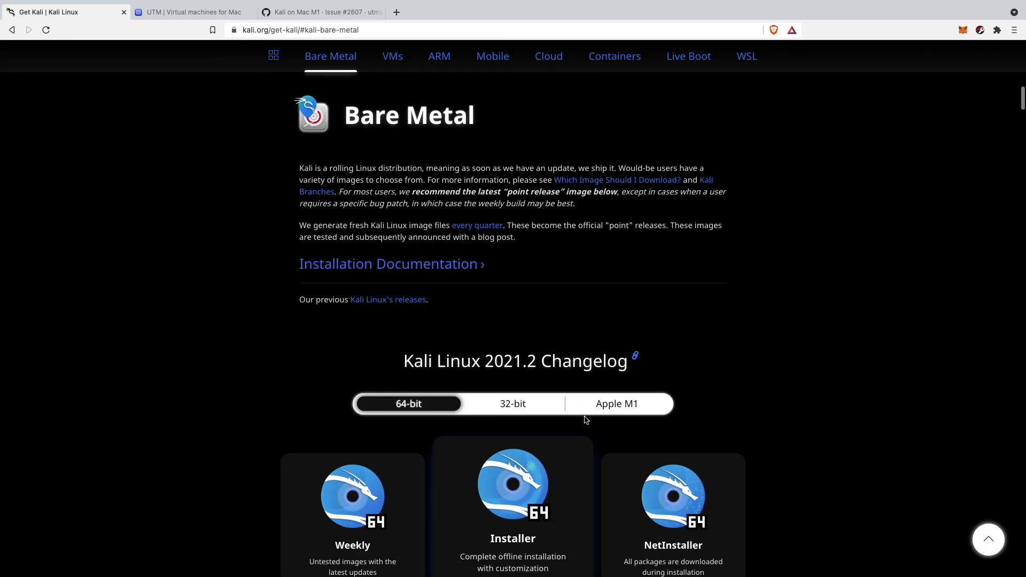
pyautogui.scroll(-2, 586, 417)
pyautogui.click(614, 342)
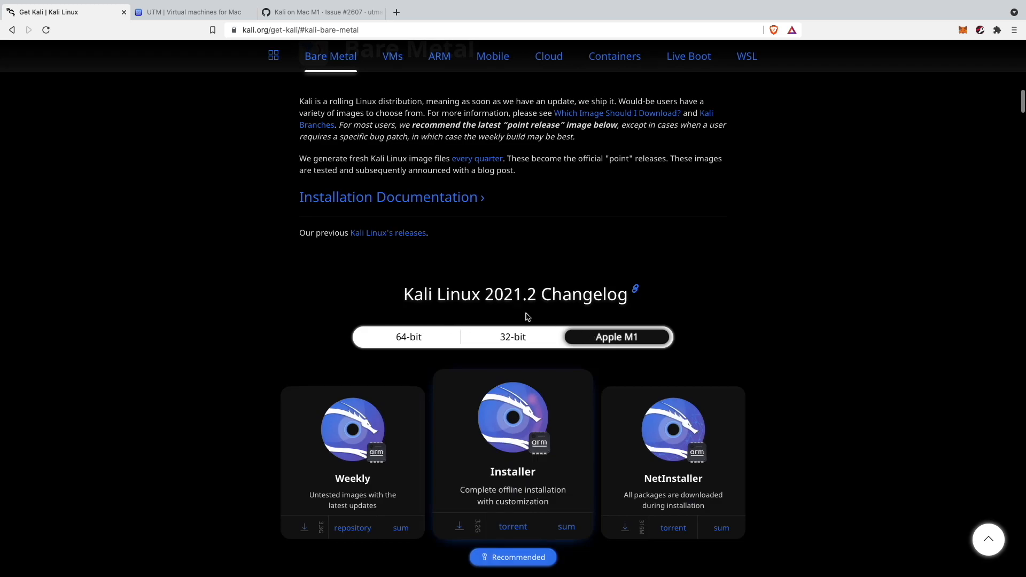
pyautogui.scroll(-4, 617, 312)
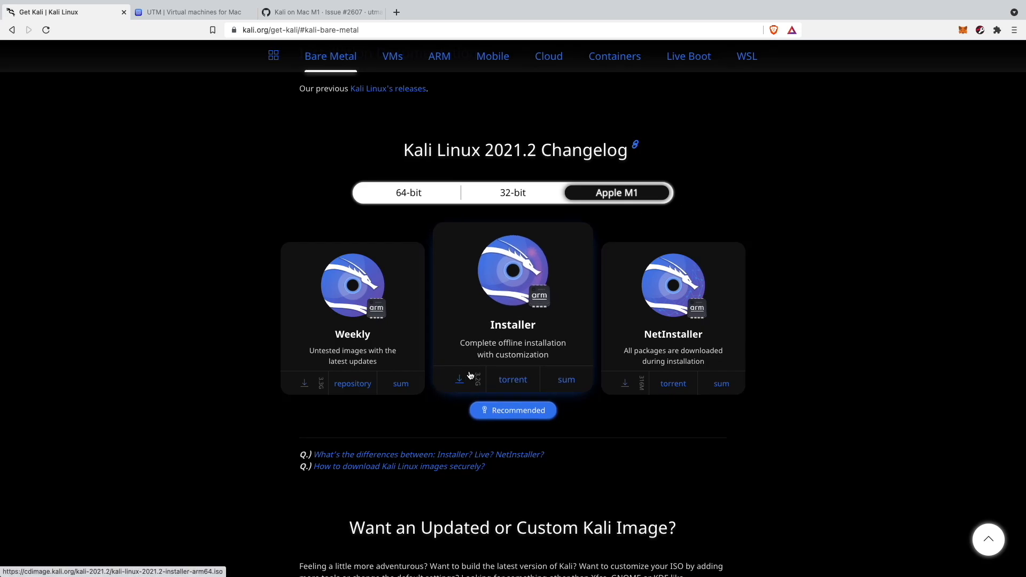
pyautogui.scroll(1, 465, 333)
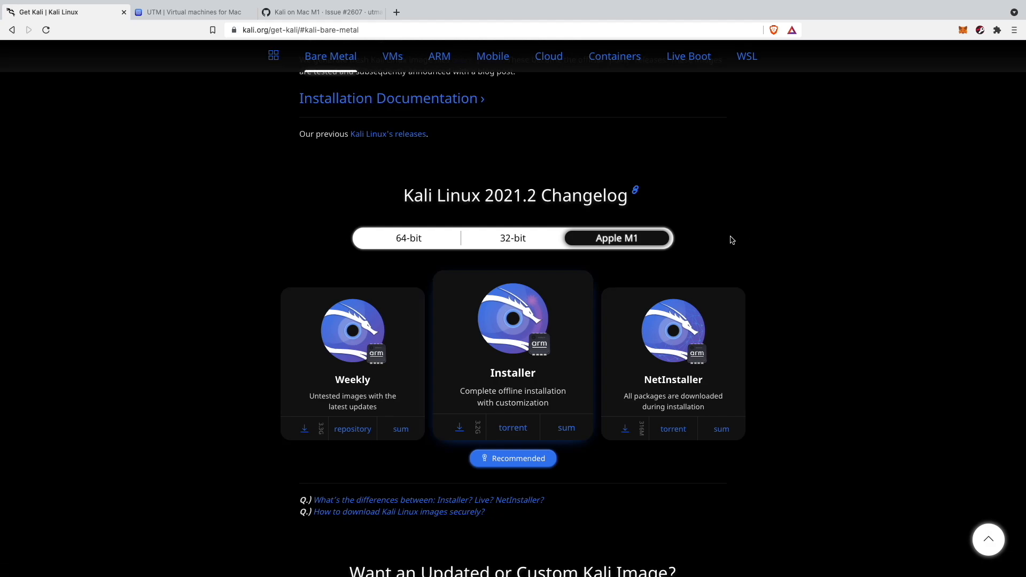
pyautogui.click(213, 12)
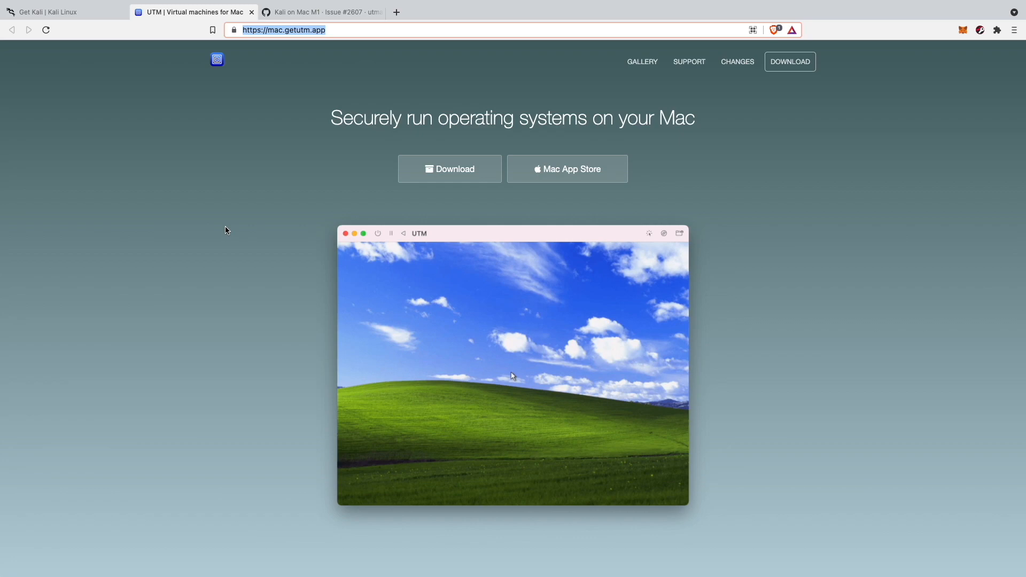
# - Find the EFI workaround in GitHub issue #2607 and highlight the QEMU EFI for AARCH64.zip link
pyautogui.hotkey('ctrl', 'Tab')
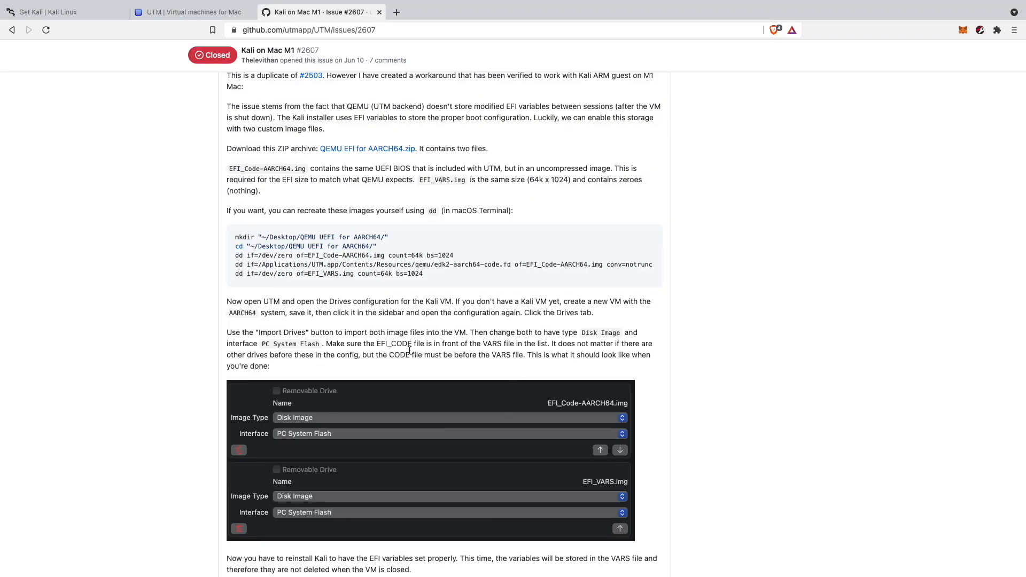
pyautogui.scroll(10, 409, 350)
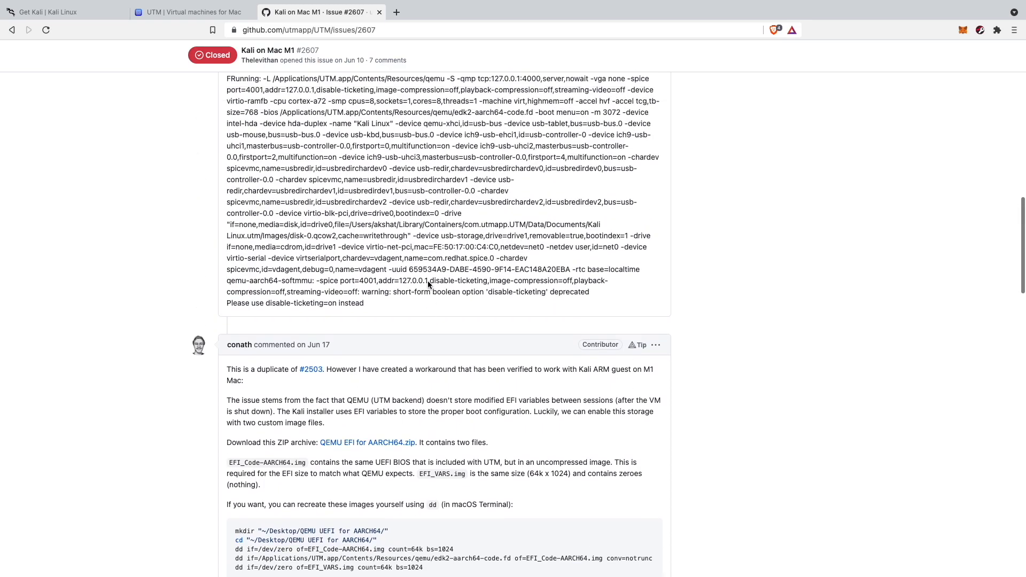
pyautogui.scroll(-10, 341, 298)
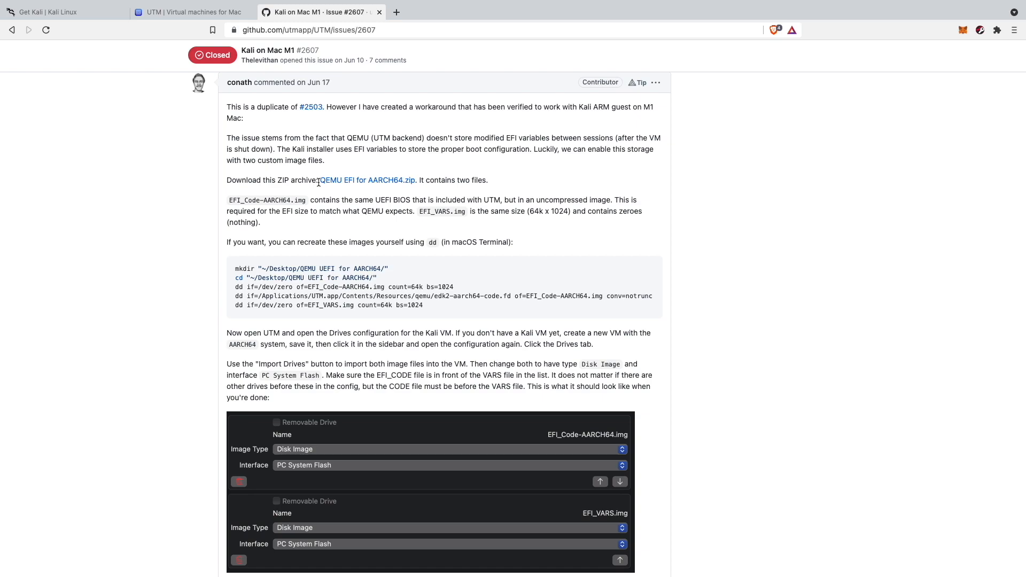
pyautogui.moveTo(319, 183); pyautogui.dragTo(415, 180)
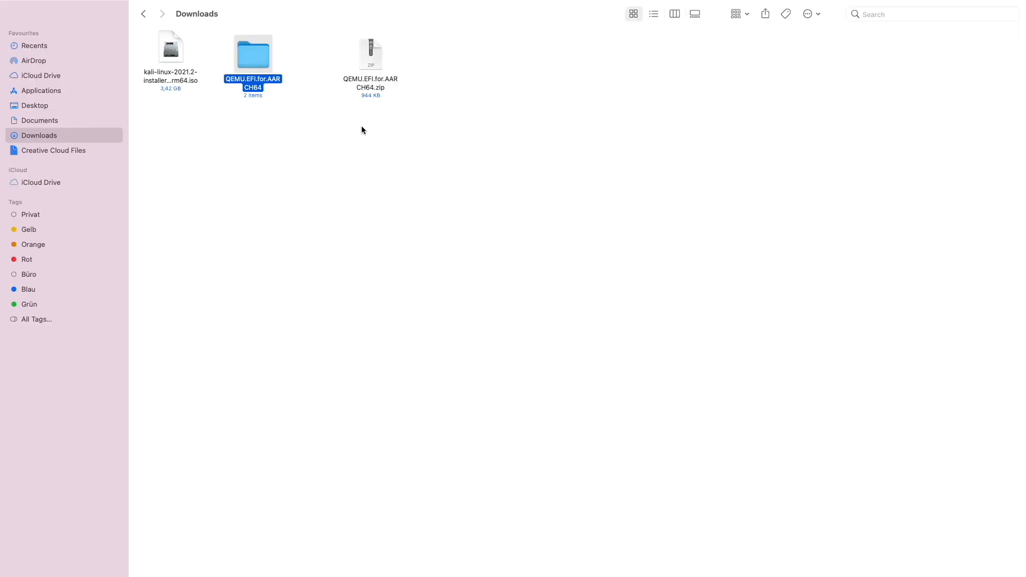
# - Check the two-item QEMU.EFI.for.AARCH64 folder and the Kali 2021.2 ISO in Downloads, then return to the browser
pyautogui.click(374, 53)
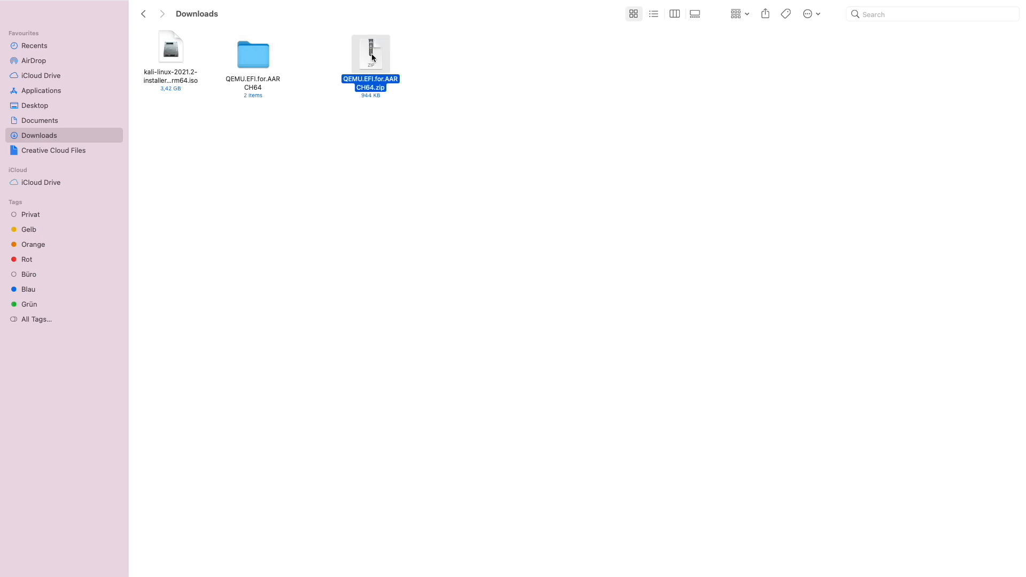
pyautogui.doubleClick(249, 57)
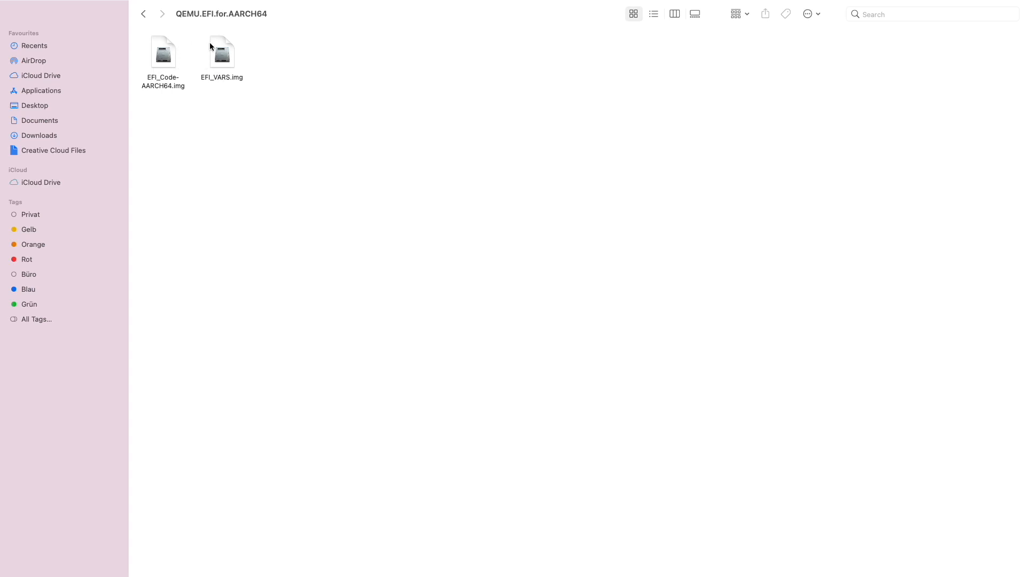
pyautogui.click(148, 14)
pyautogui.click(165, 51)
pyautogui.click(173, 124)
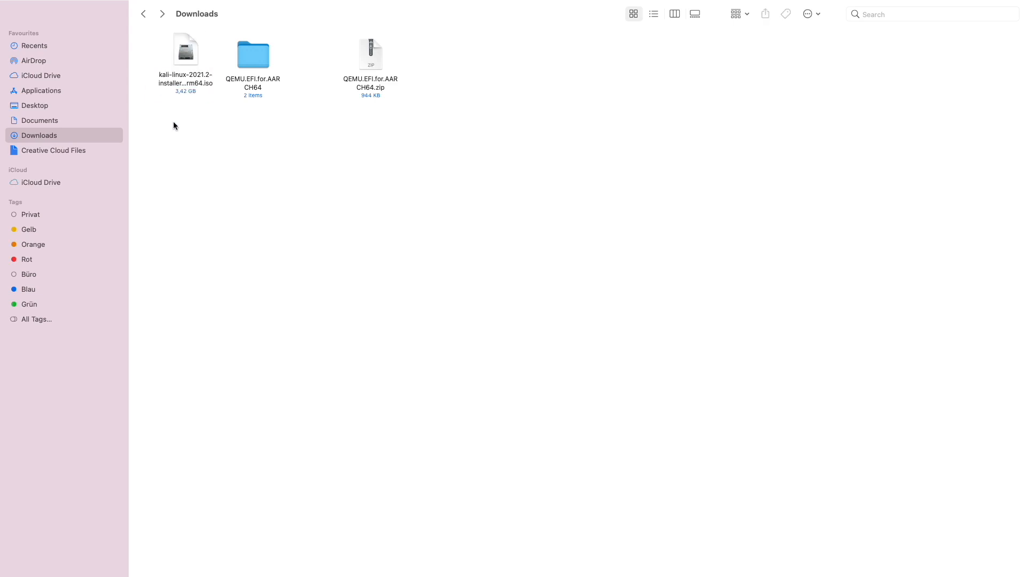
pyautogui.moveTo(185, 66)
pyautogui.mouseDown()
pyautogui.moveTo(197, 59)
pyautogui.moveTo(187, 62)
pyautogui.mouseUp()
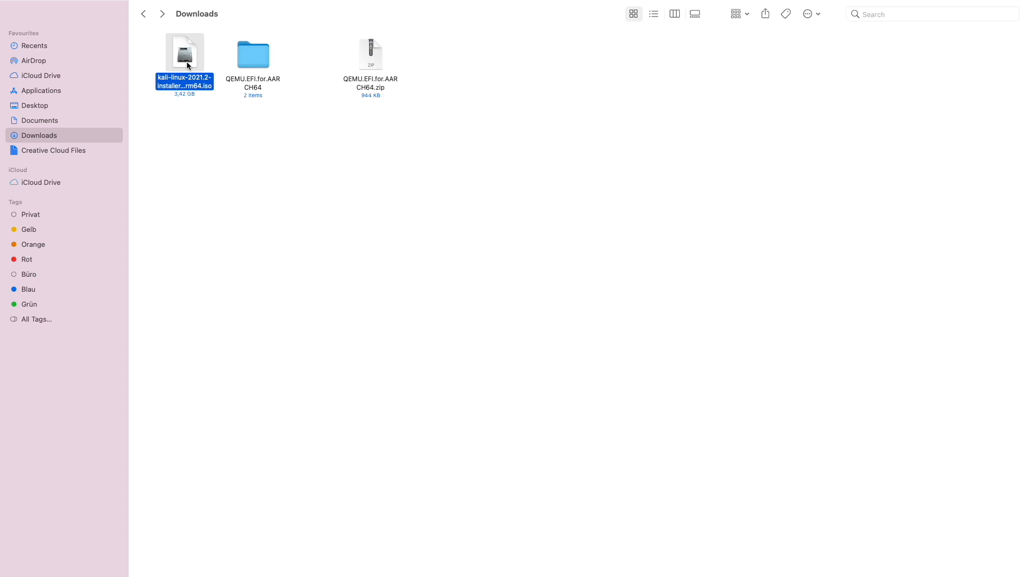
pyautogui.hotkey('ctrl', 'Right')
pyautogui.hotkey('ctrl', 'Right')
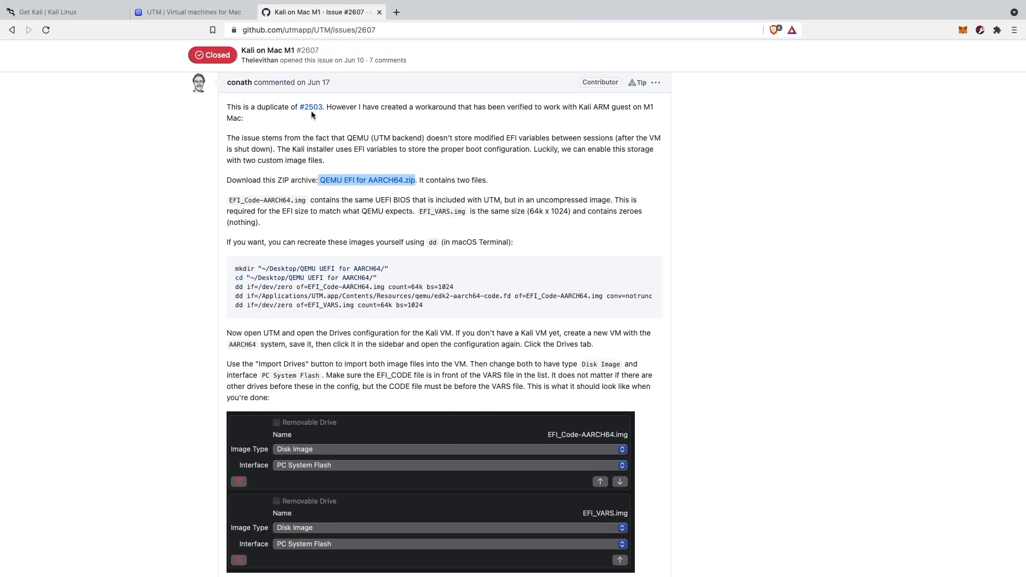
# - Deselect the zip link and switch to the running Kali Linux M1 NEW virtual machine
pyautogui.click(435, 179)
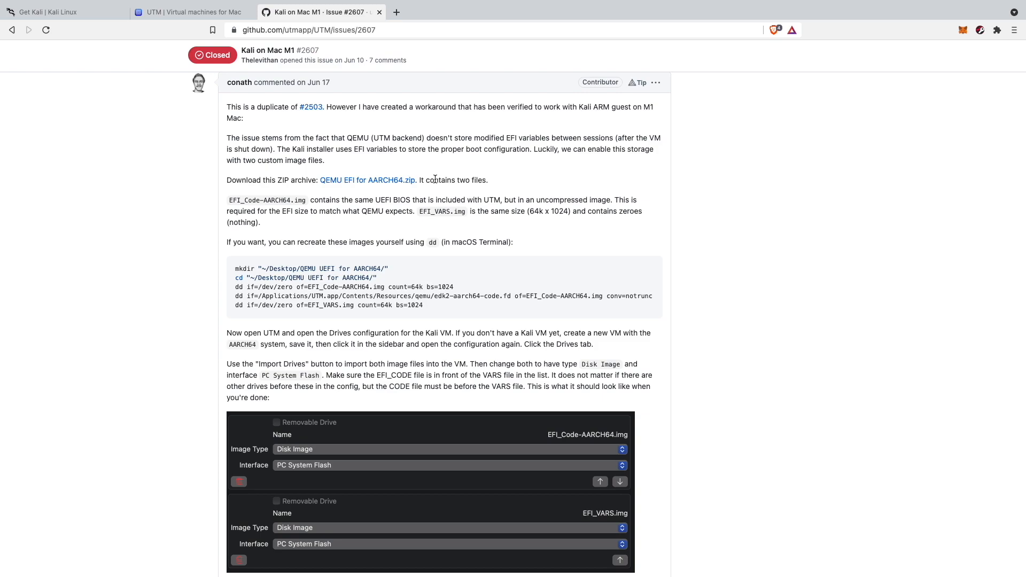
pyautogui.hotkey('ctrl', 'Left')
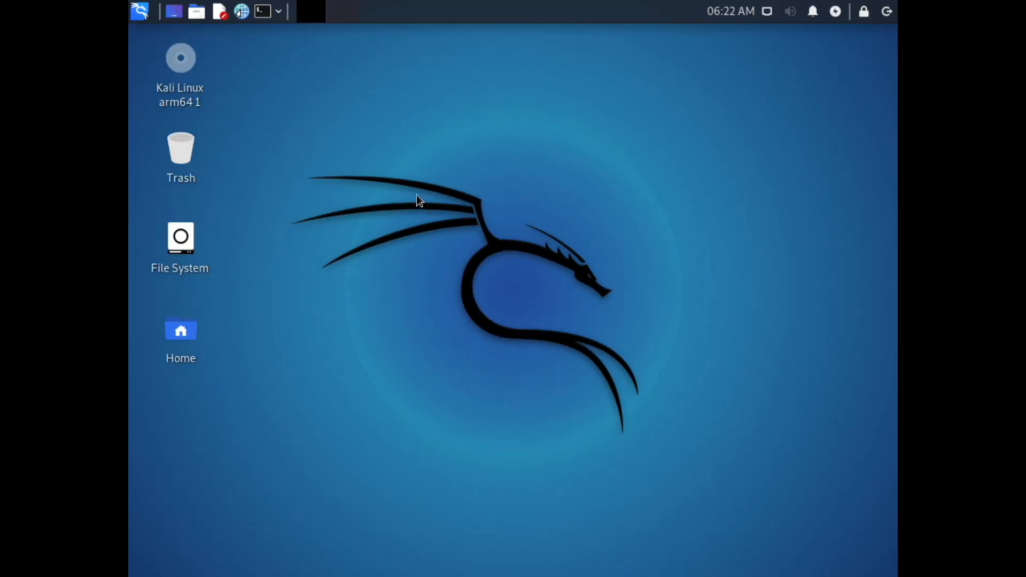
pyautogui.click(262, 11)
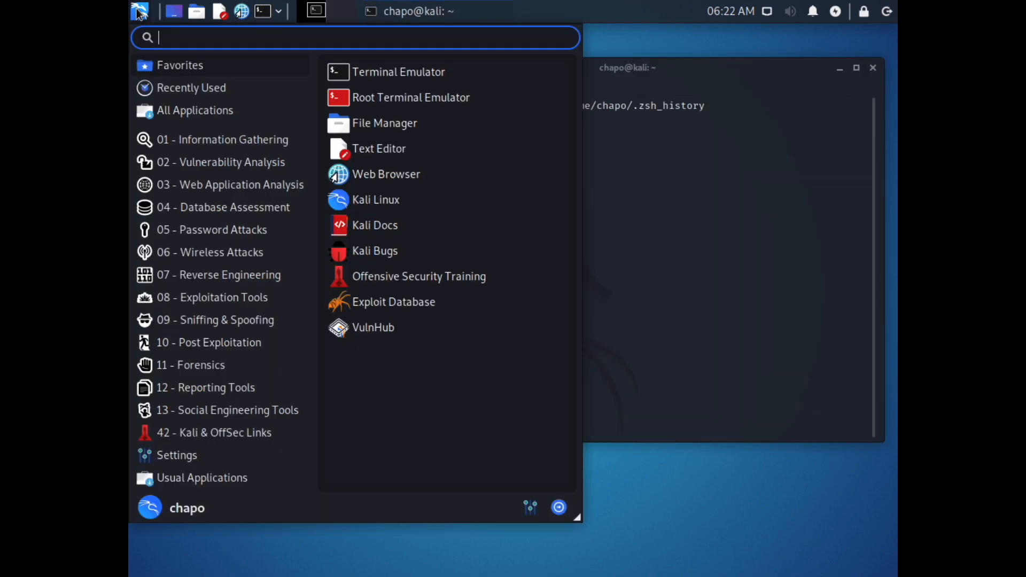
pyautogui.click(140, 11)
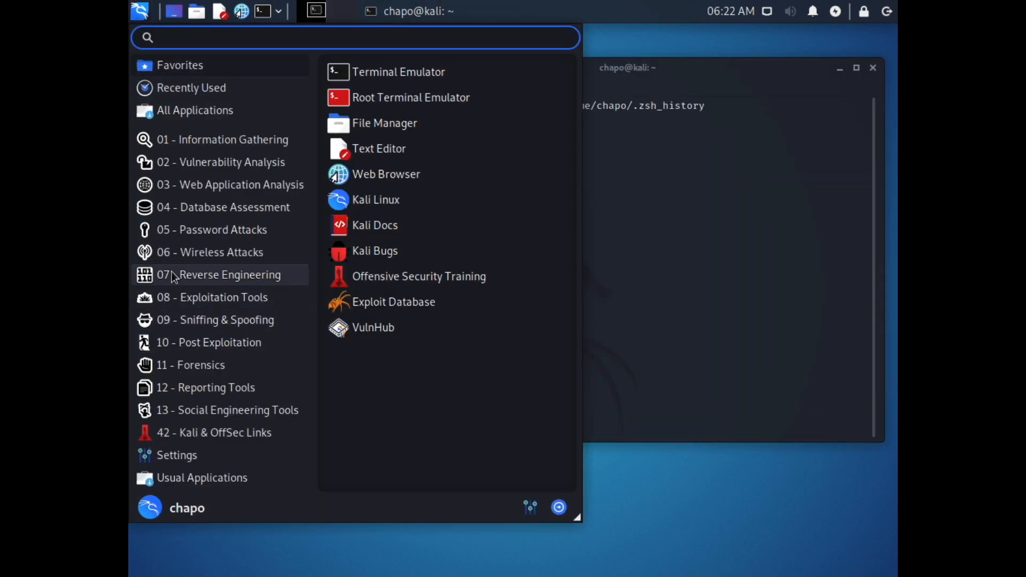
pyautogui.moveTo(191, 231)
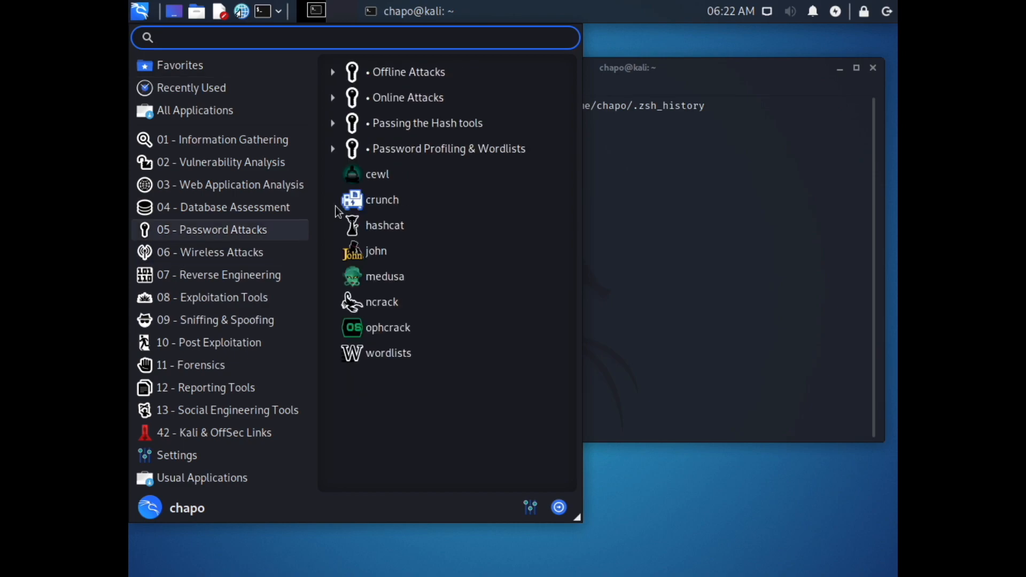
pyautogui.click(872, 68)
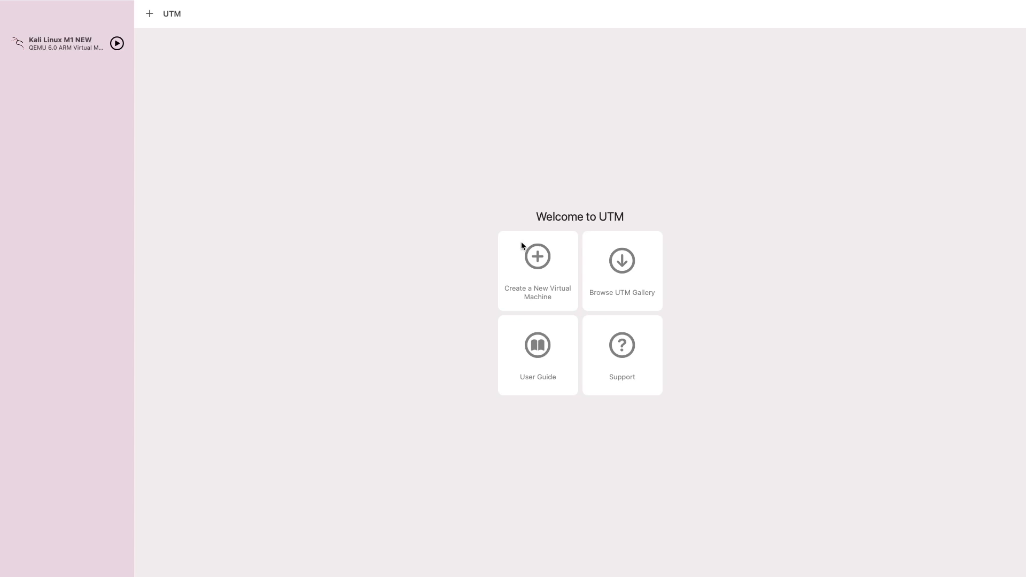
# - Start a new virtual machine and name it 'YouTube VM'
pyautogui.click(538, 258)
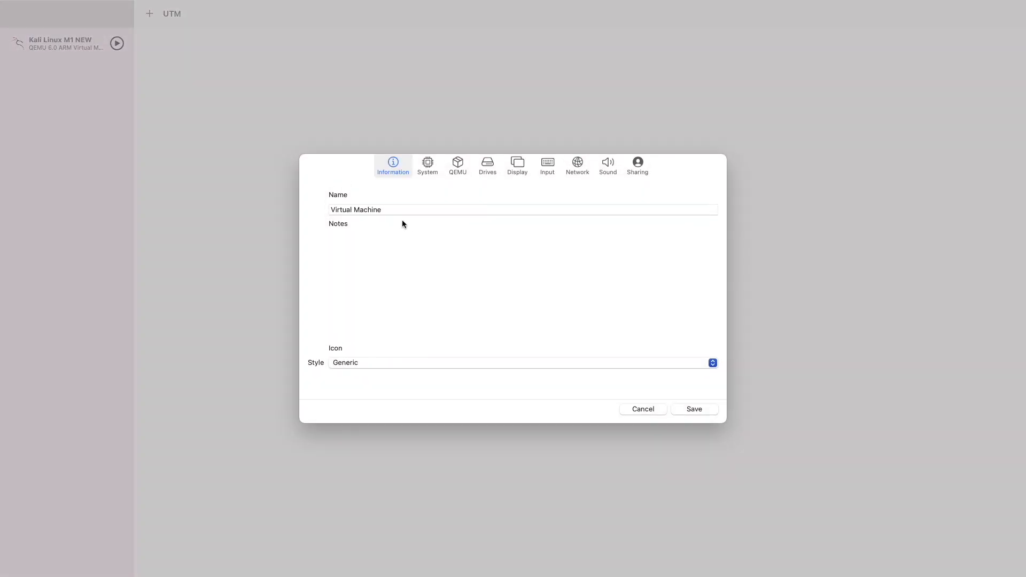
pyautogui.tripleClick(382, 211)
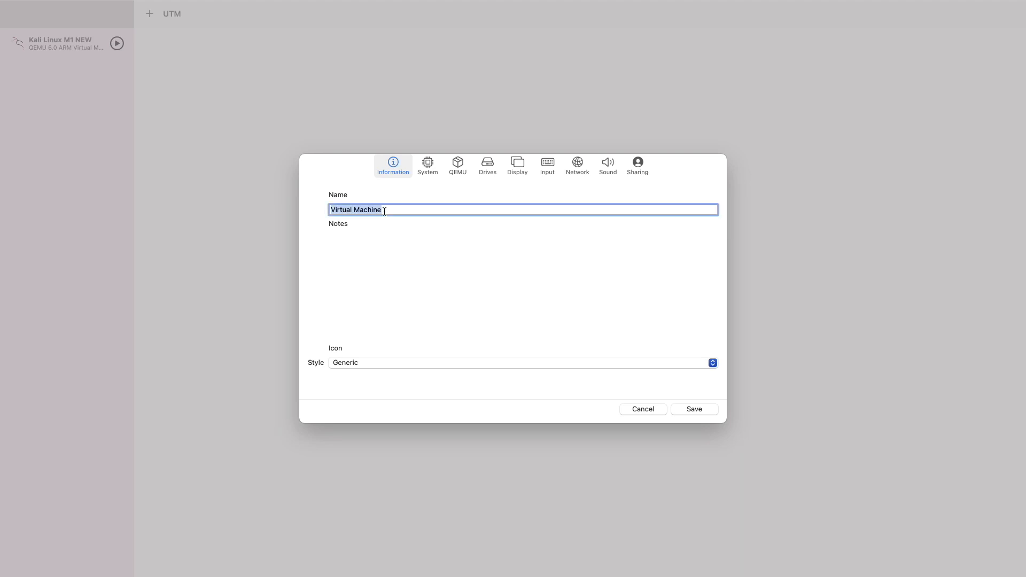
pyautogui.press('BackSpace')
pyautogui.write('YouTube Vm')
pyautogui.press('BackSpace')
pyautogui.write('M')
# - Set the VM icon to the Kali dragon operating-system logo
pyautogui.click(346, 360)
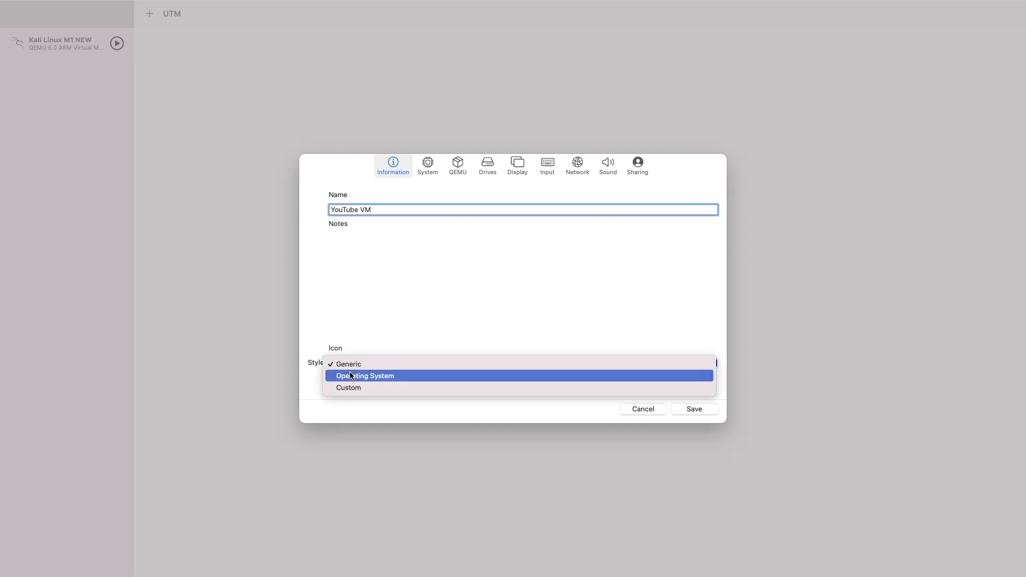
pyautogui.click(363, 376)
pyautogui.click(521, 392)
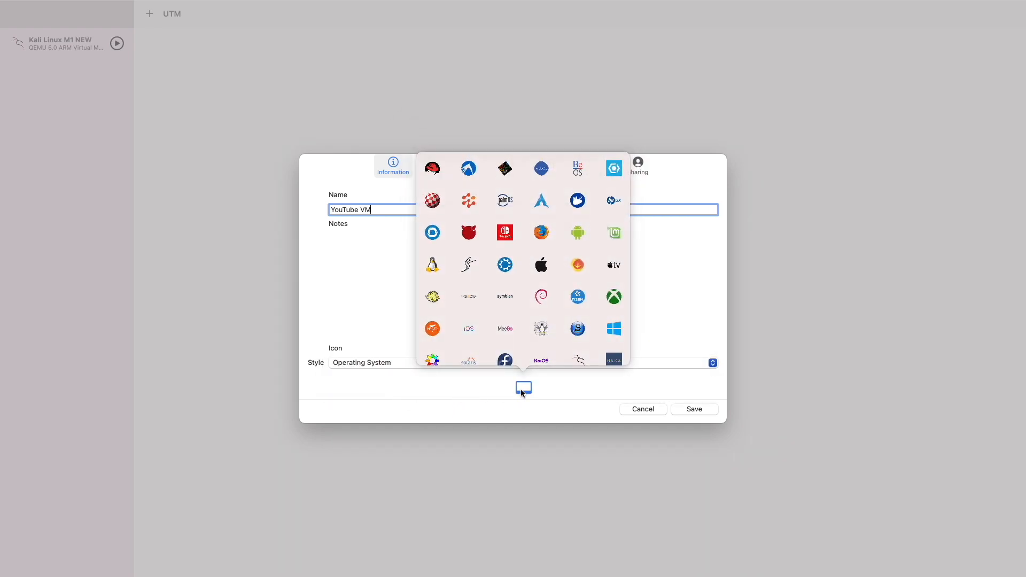
pyautogui.scroll(-2, 503, 221)
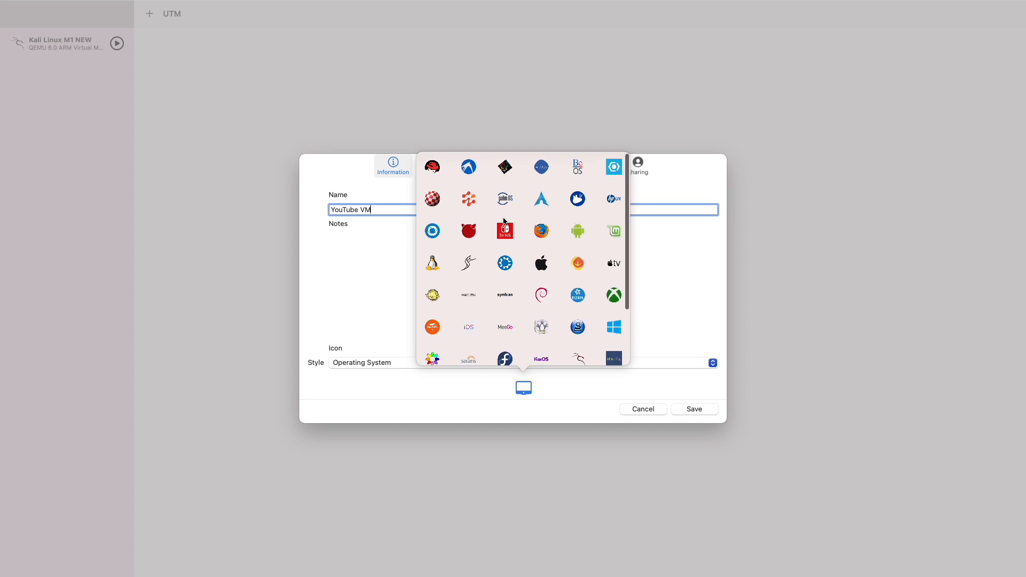
pyautogui.scroll(-3, 487, 223)
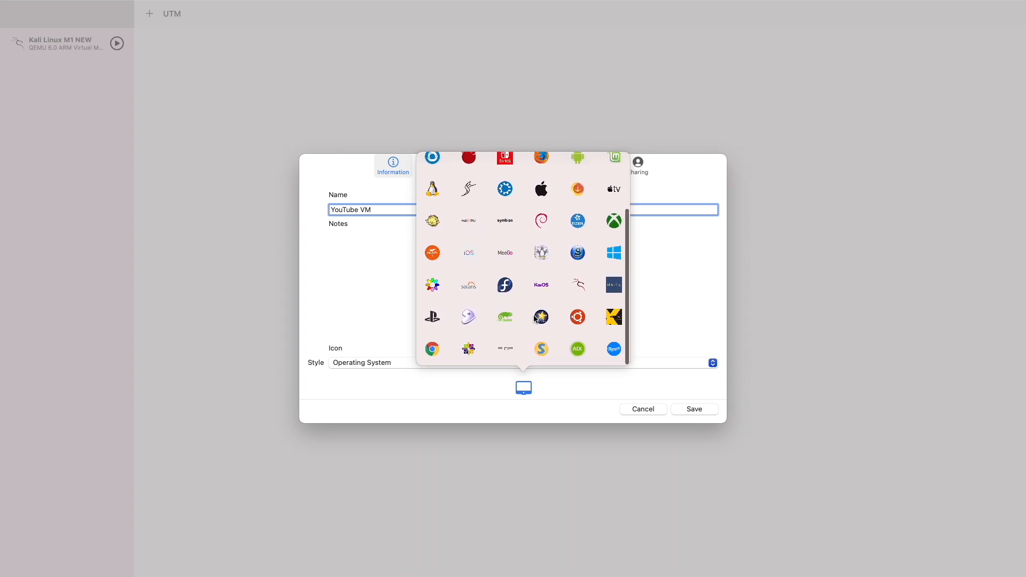
pyautogui.scroll(1, 542, 291)
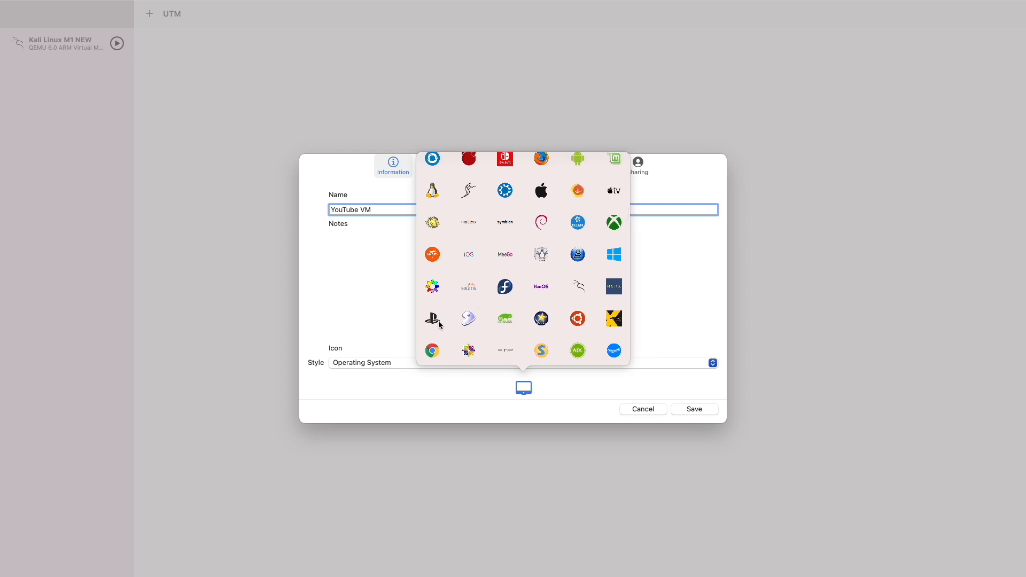
pyautogui.click(581, 286)
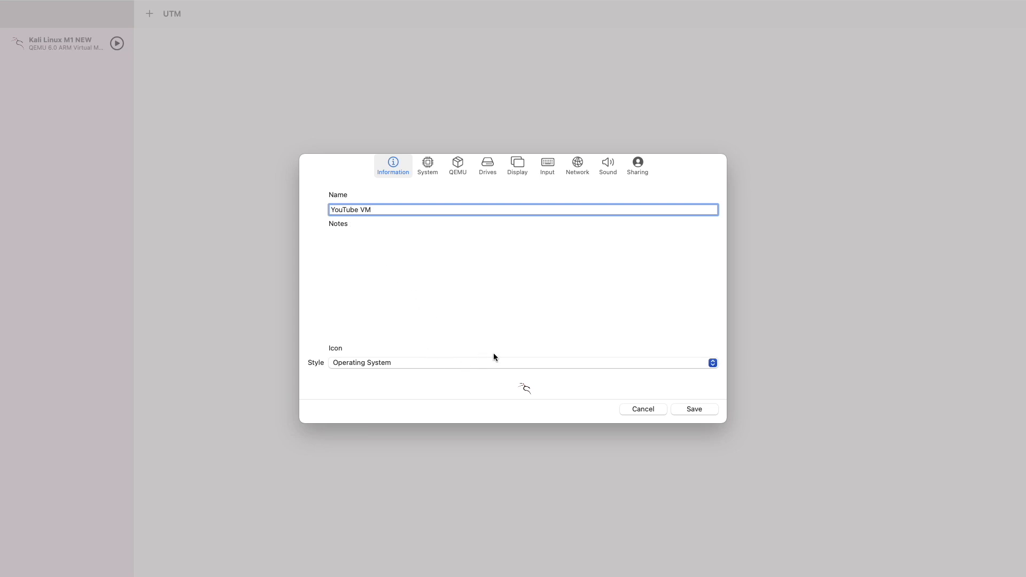
pyautogui.click(428, 163)
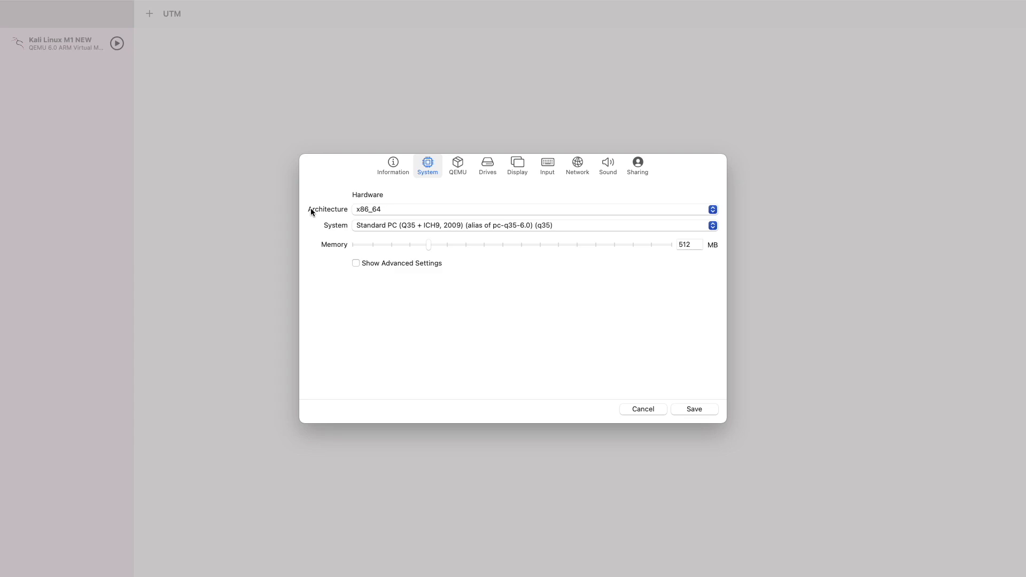
# - Set the architecture to ARM64 (aarch64) and raise memory from 512 to 4096 MB
pyautogui.click(371, 209)
pyautogui.scroll(5, 372, 213)
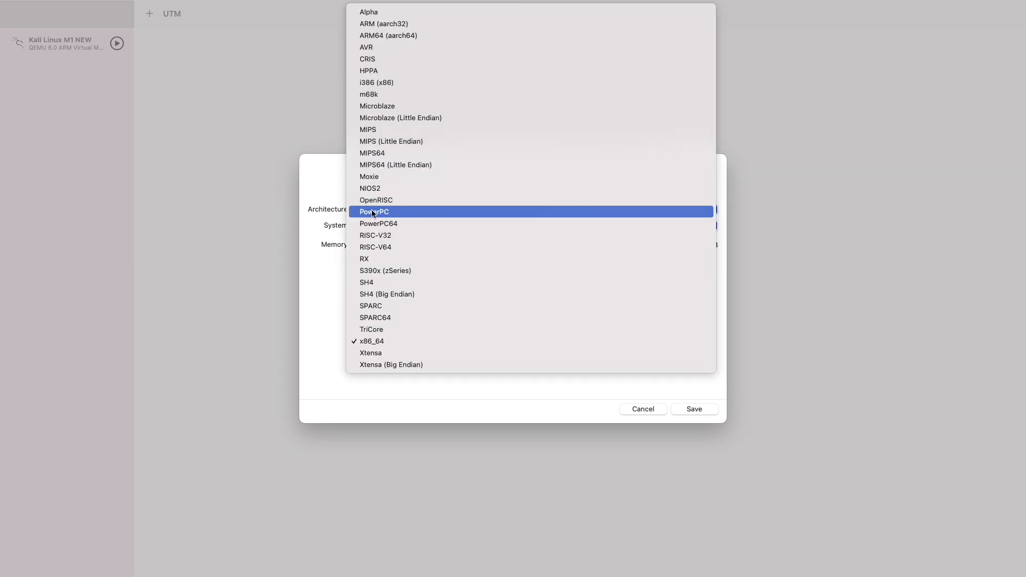
pyautogui.click(425, 40)
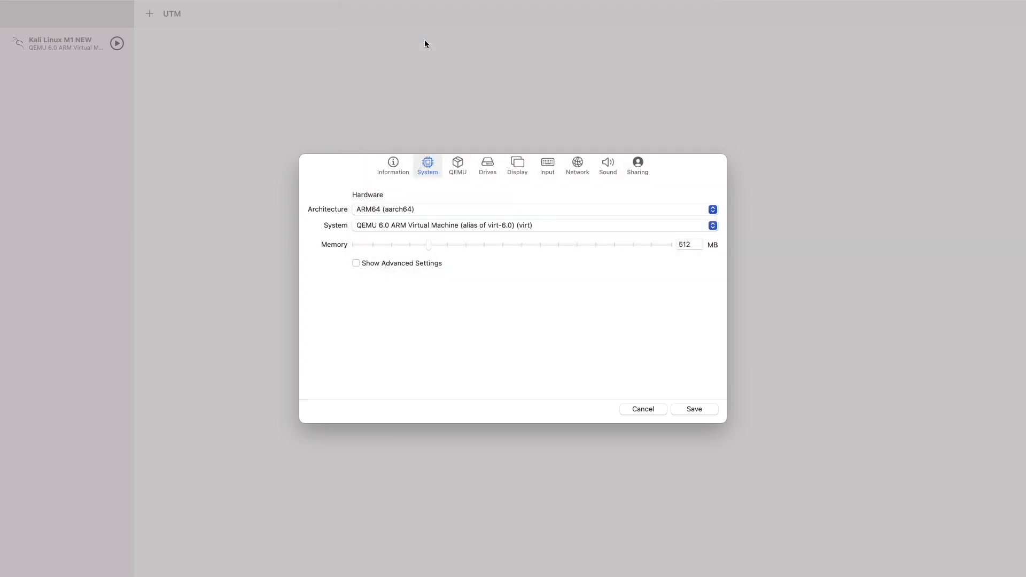
pyautogui.click(422, 211)
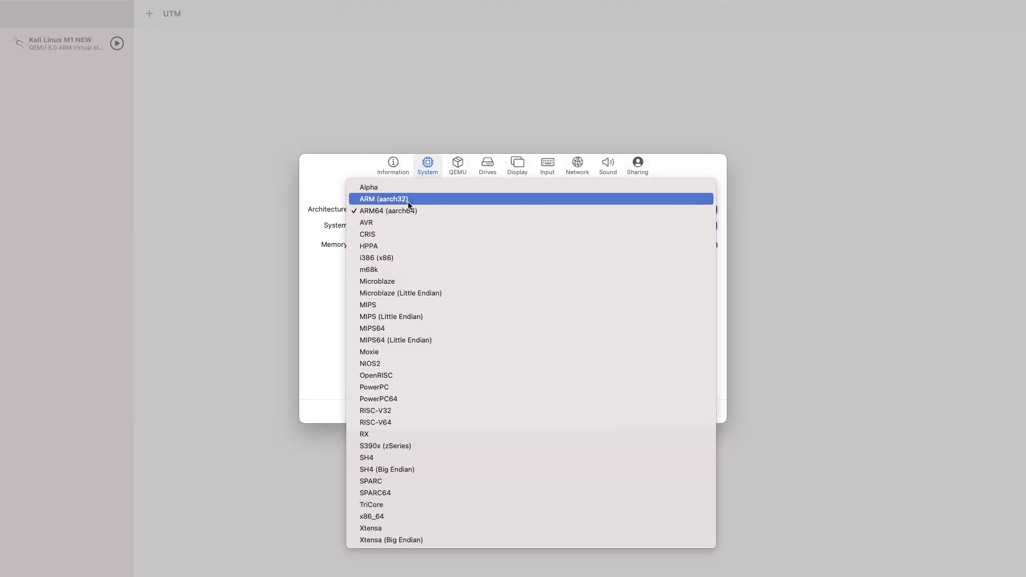
pyautogui.click(309, 287)
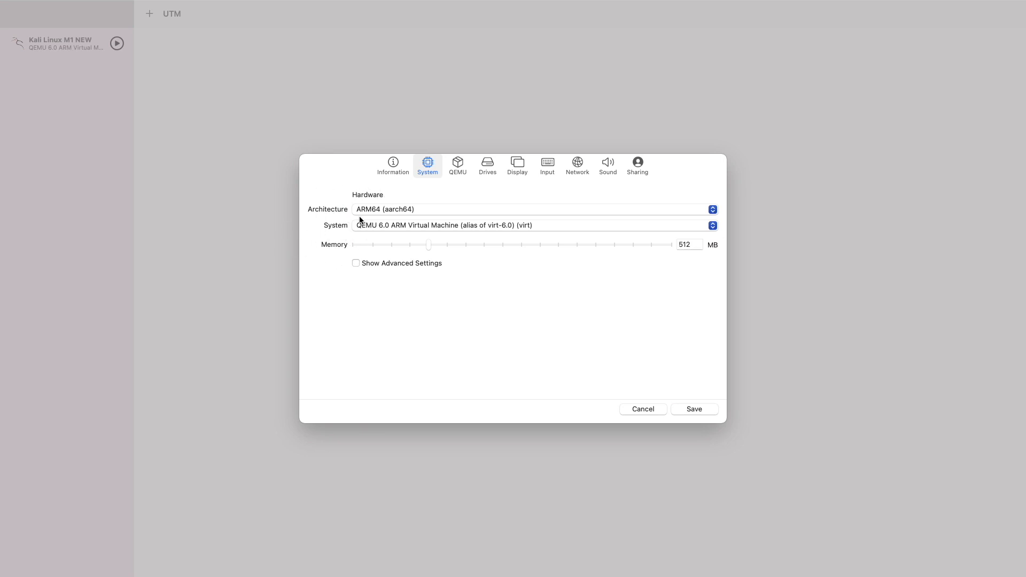
pyautogui.moveTo(428, 244); pyautogui.dragTo(539, 248)
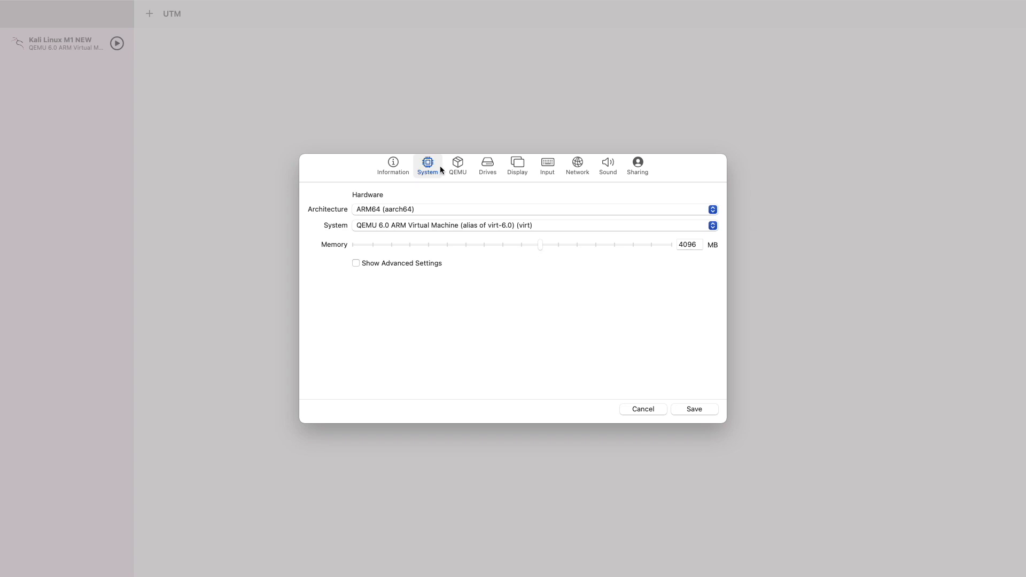
pyautogui.click(487, 163)
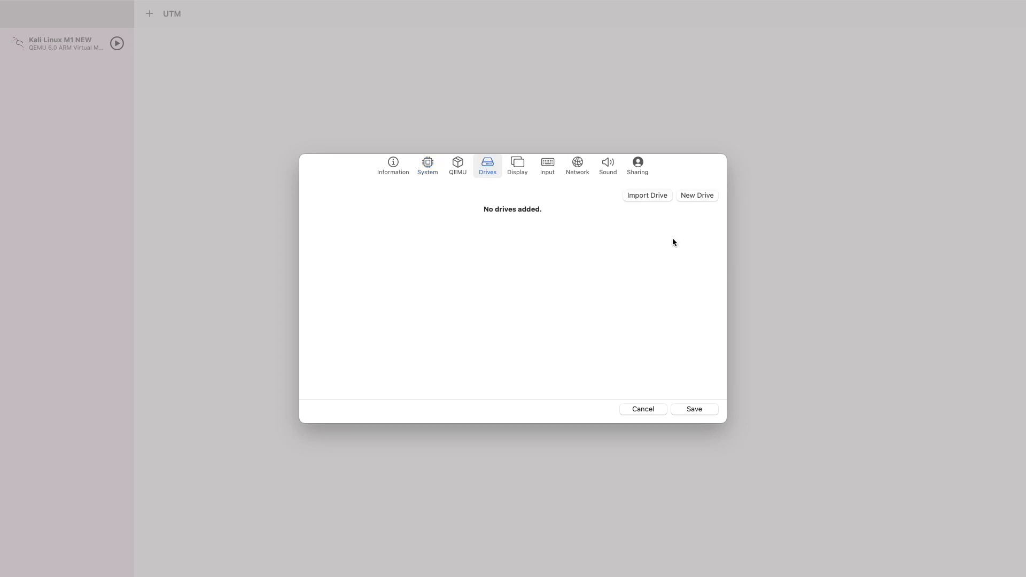
# - Add a 20 GB VirtIO disk image drive, disk-0.qcow2
pyautogui.click(700, 196)
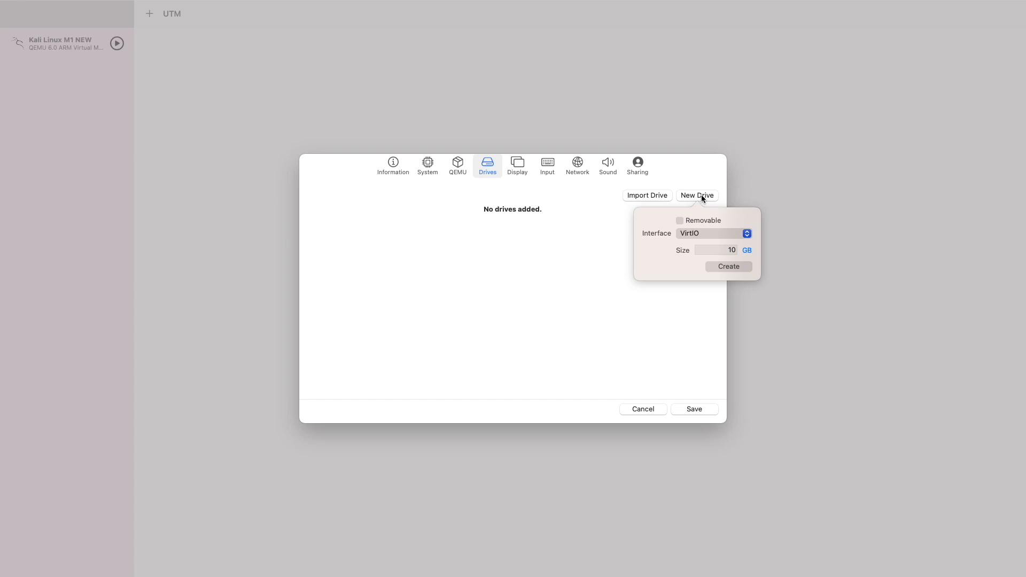
pyautogui.click(733, 249)
pyautogui.press('BackSpace')
pyautogui.click(742, 268)
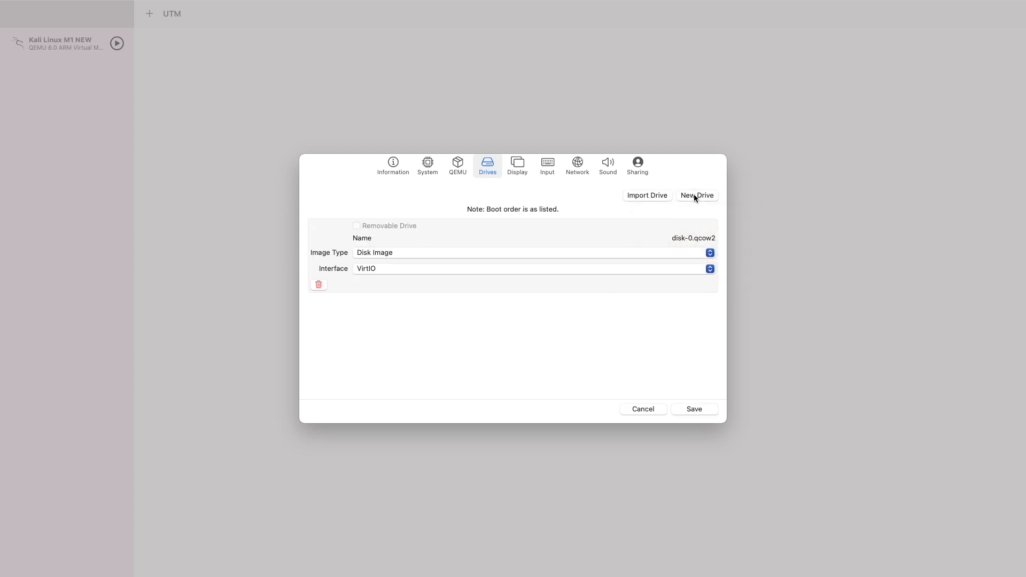
# - Add a second drive marked Removable (USB) for the installer ISO
pyautogui.click(713, 194)
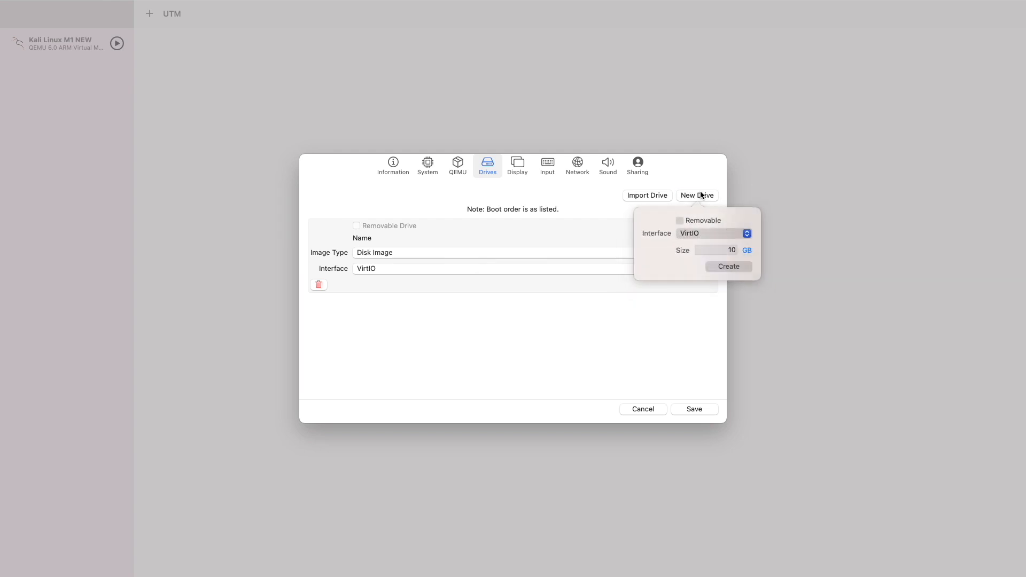
pyautogui.click(680, 219)
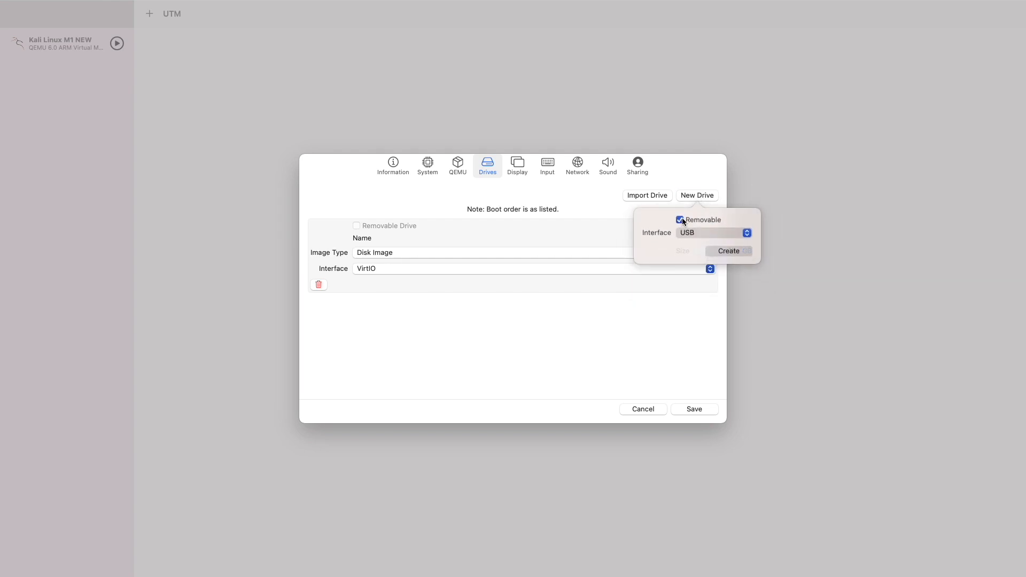
pyautogui.click(729, 250)
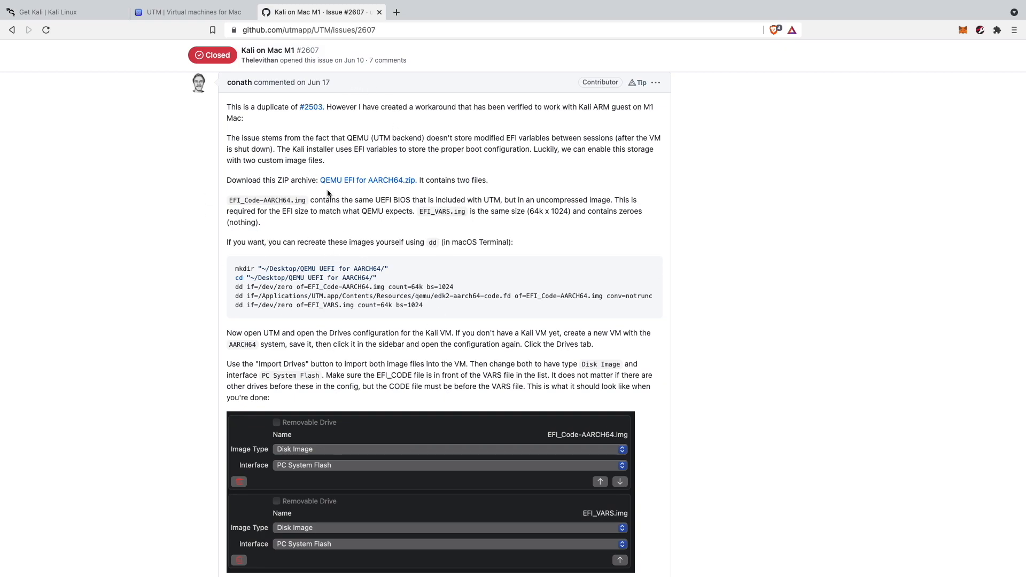
# - Go back from the GitHub workaround to the full-screen UTM drive settings
pyautogui.hotkey('ctrl', 'Left')
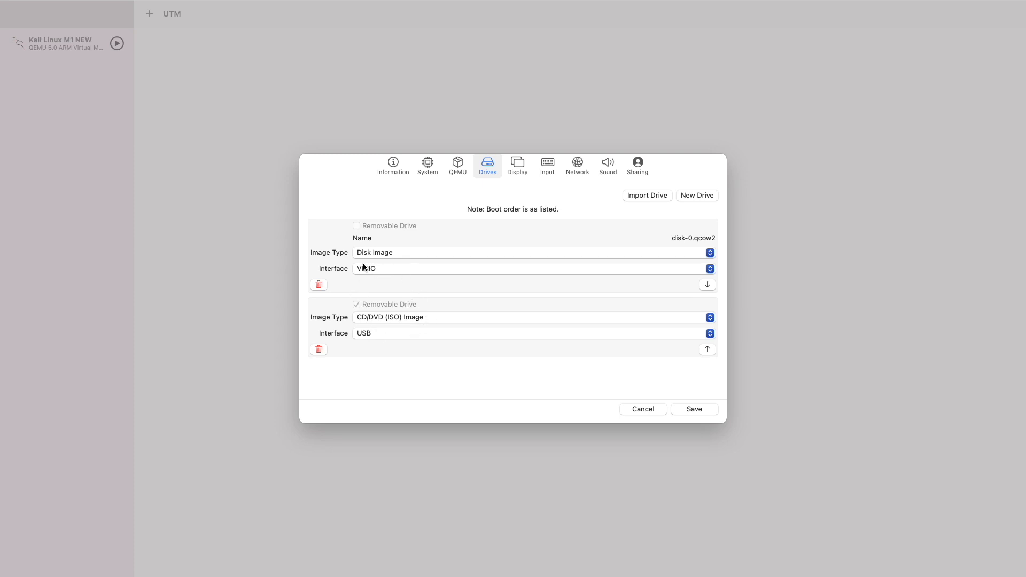
# - Import Downloads/QEMU.EFI.for.AARCH64/EFI_Code-AARCH64.img as a drive with the PC System Flash interface
pyautogui.click(648, 195)
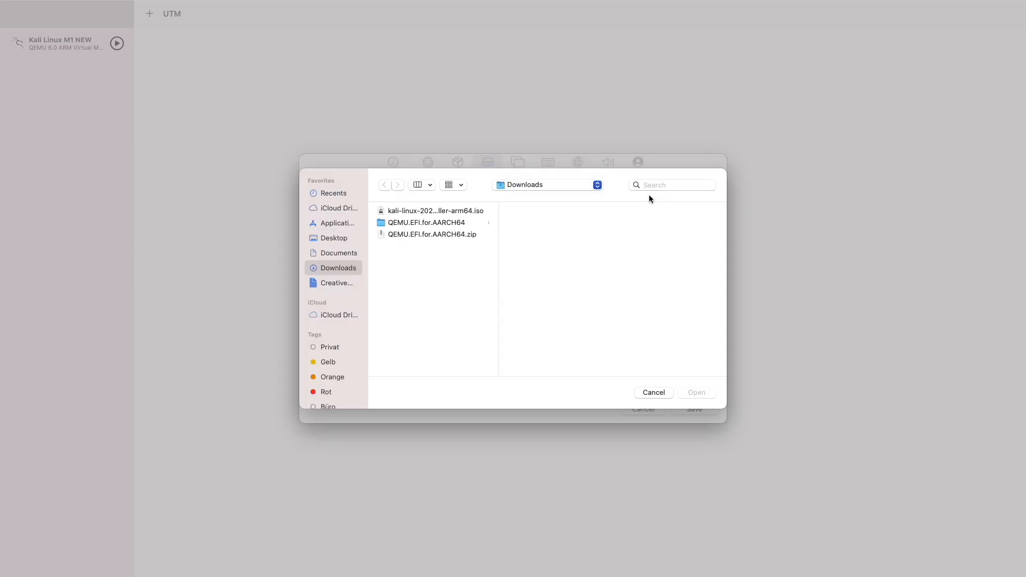
pyautogui.click(421, 223)
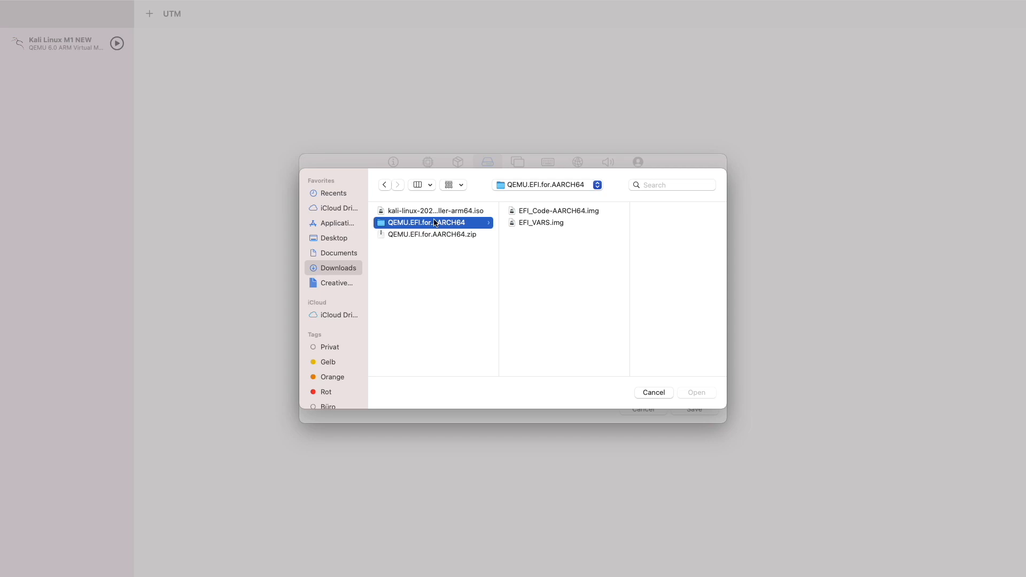
pyautogui.click(554, 212)
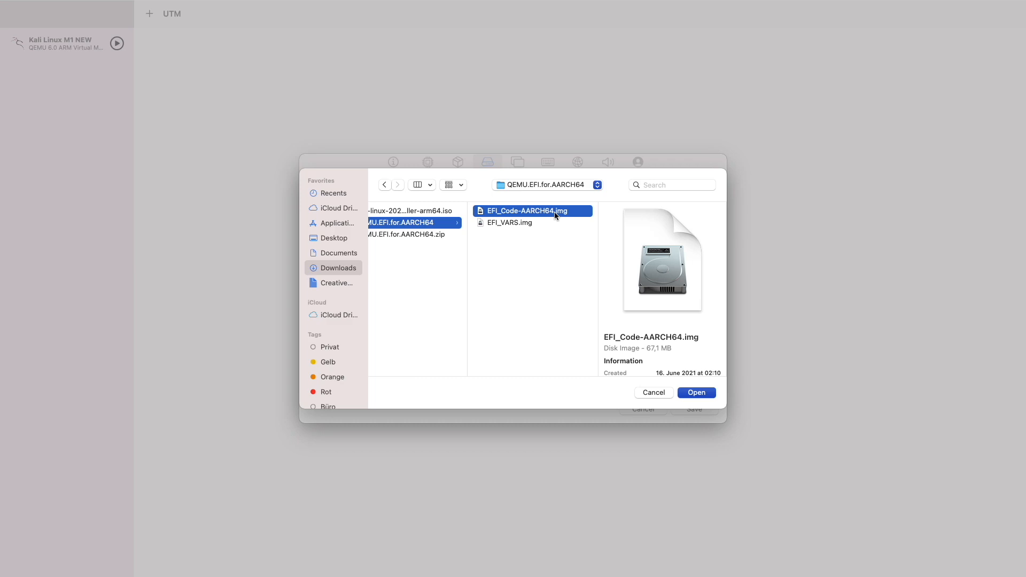
pyautogui.doubleClick(554, 212)
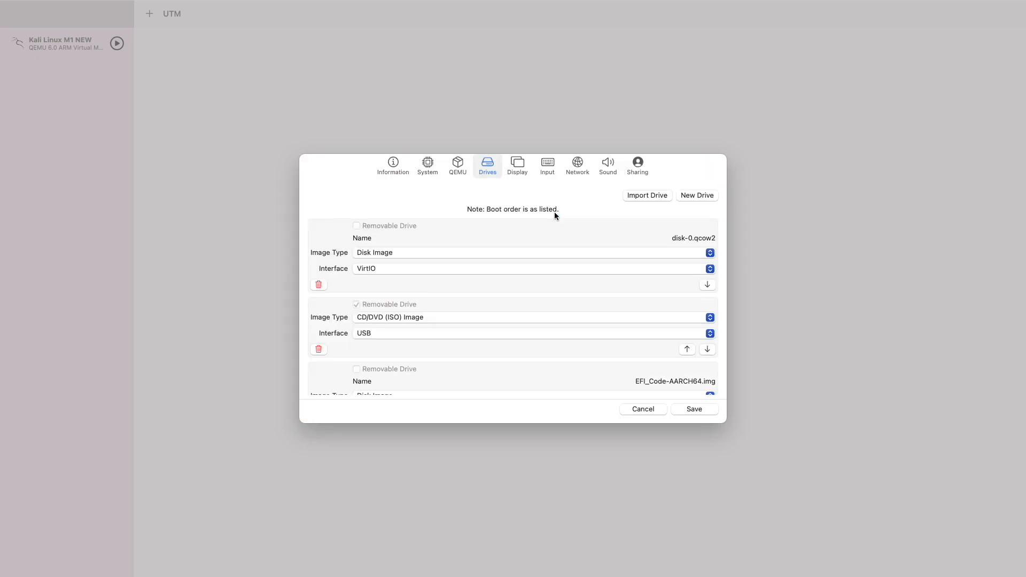
pyautogui.scroll(-3, 415, 320)
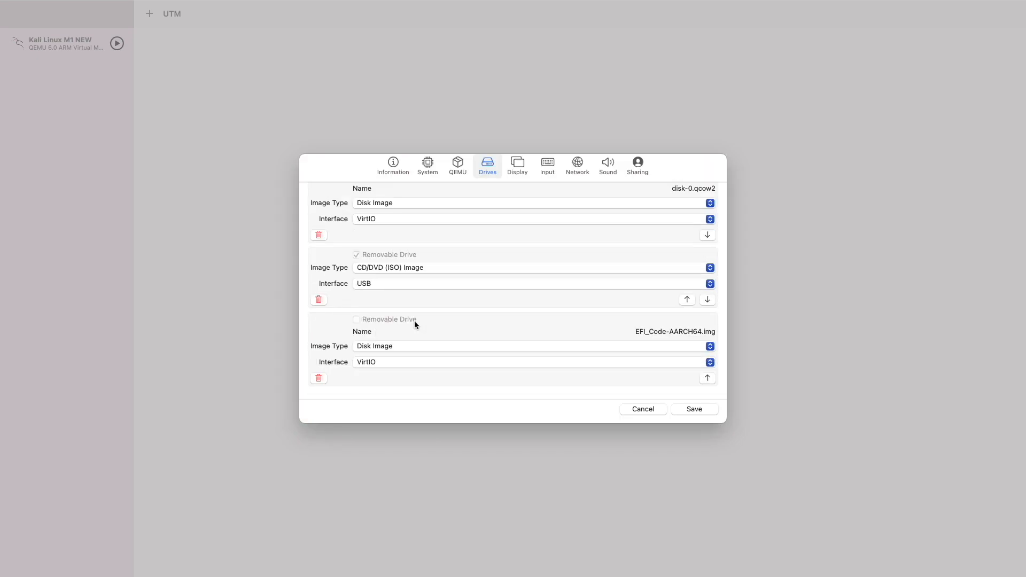
pyautogui.click(378, 363)
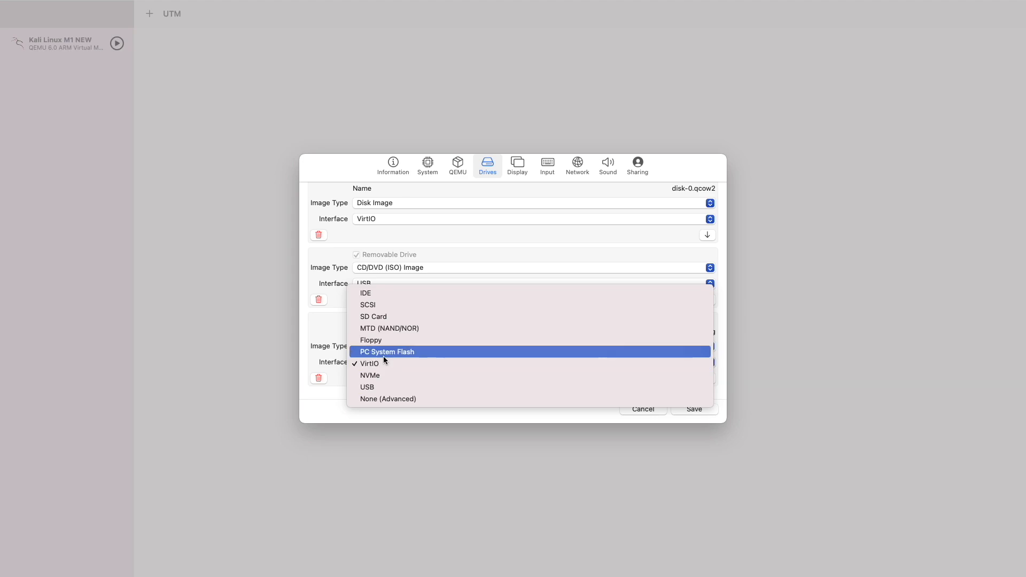
pyautogui.click(383, 356)
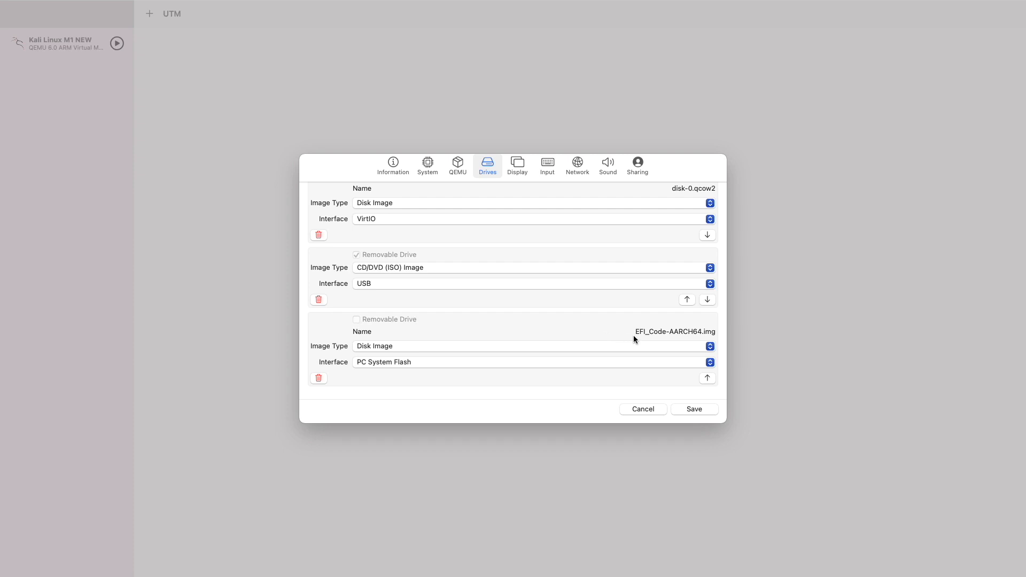
pyautogui.scroll(3, 625, 256)
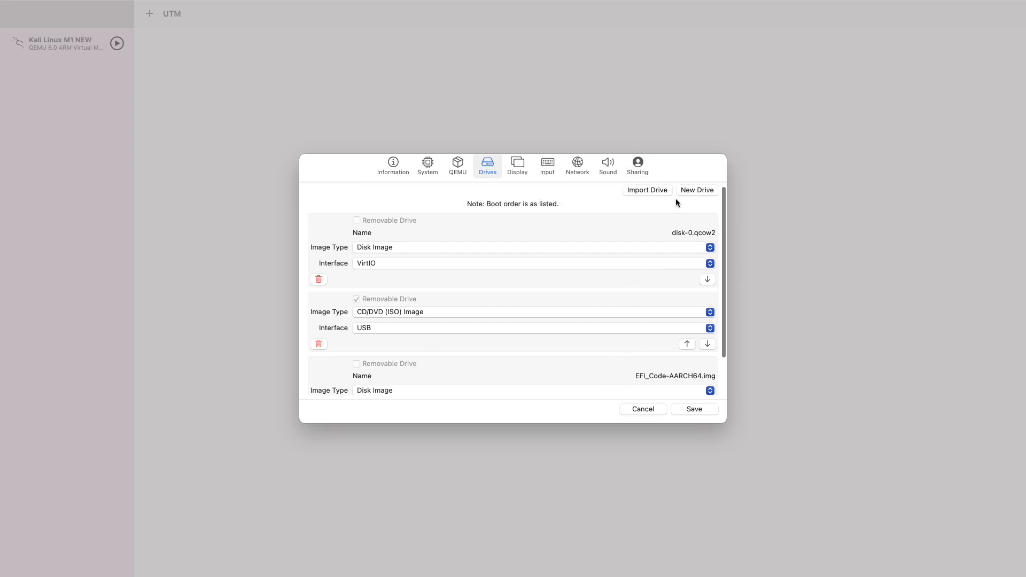
# - Import EFI_VARS.img as a new drive on the PC System Flash interface, after the EFI code drive
pyautogui.click(657, 193)
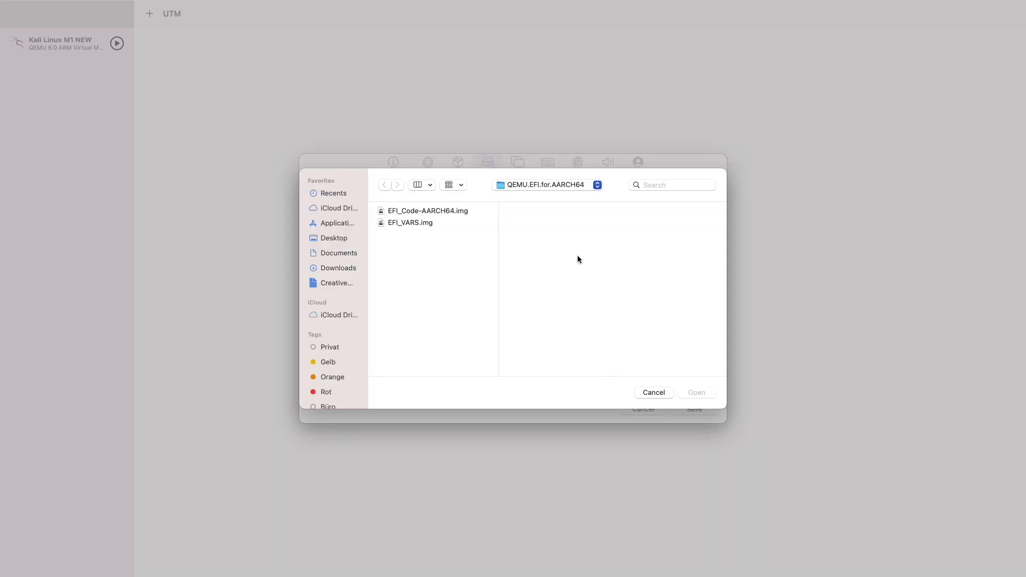
pyautogui.click(407, 223)
pyautogui.doubleClick(408, 223)
pyautogui.scroll(-5, 416, 236)
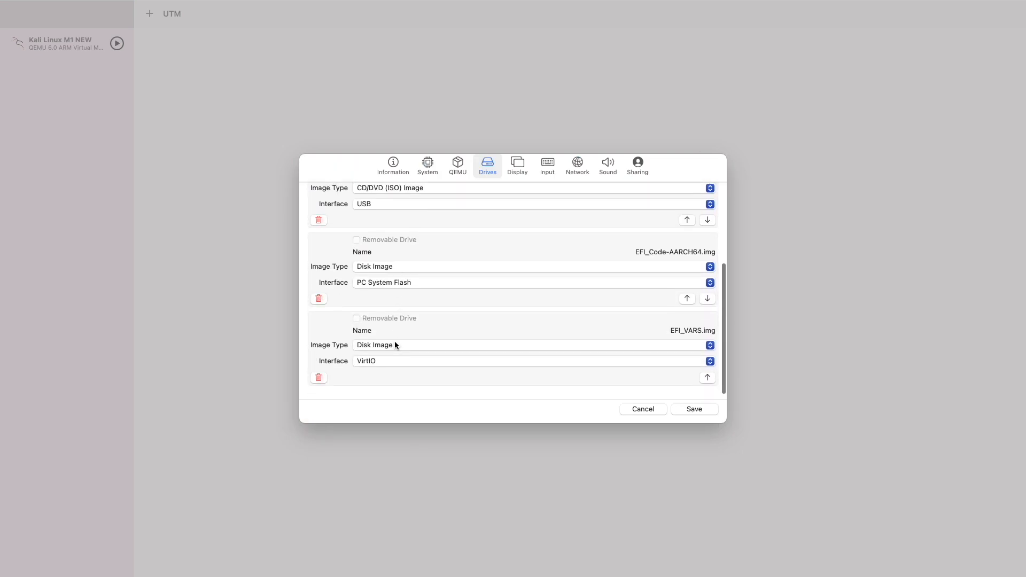
pyautogui.click(374, 360)
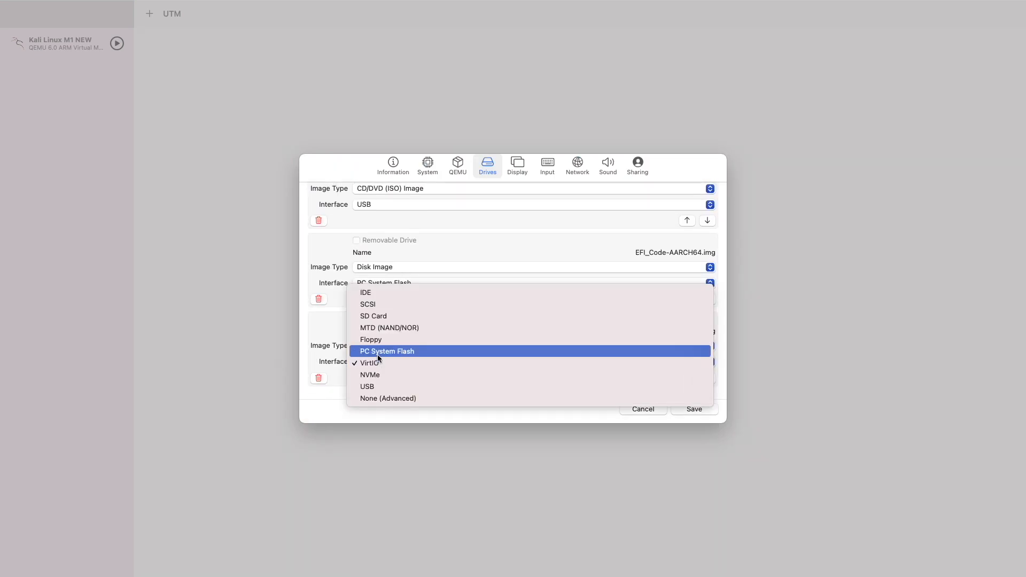
pyautogui.click(378, 354)
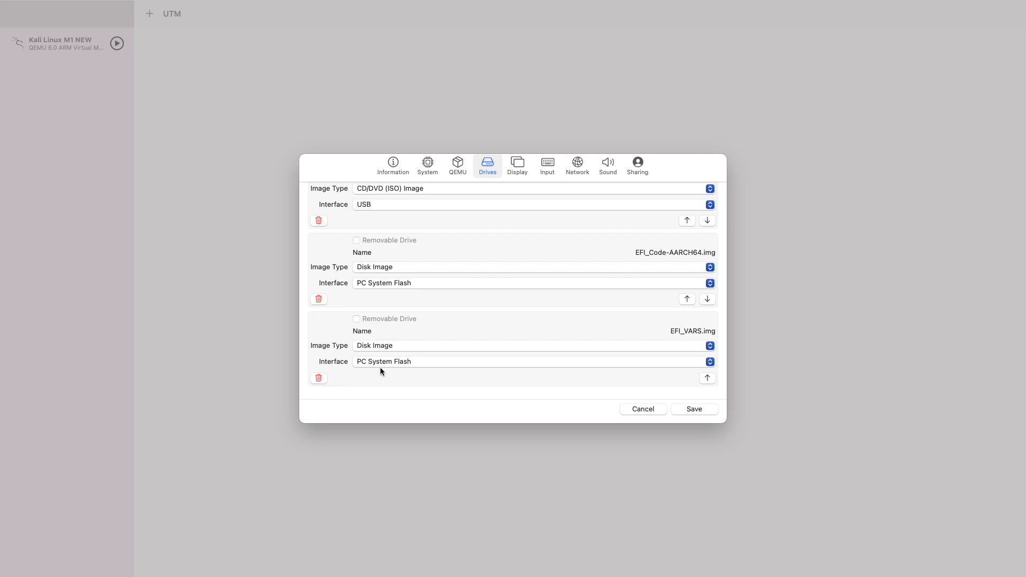
pyautogui.scroll(10, 380, 367)
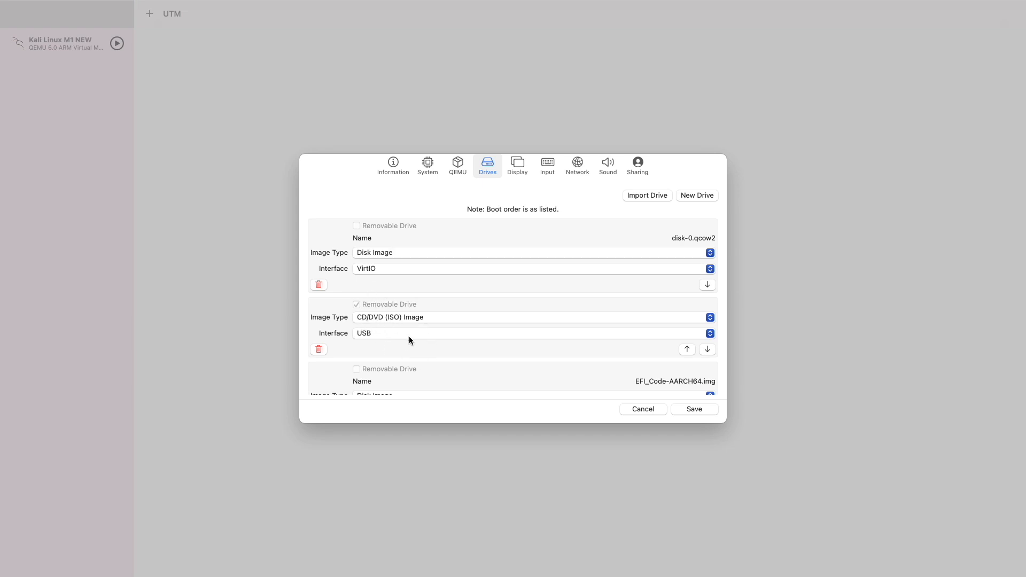
pyautogui.scroll(-5, 405, 338)
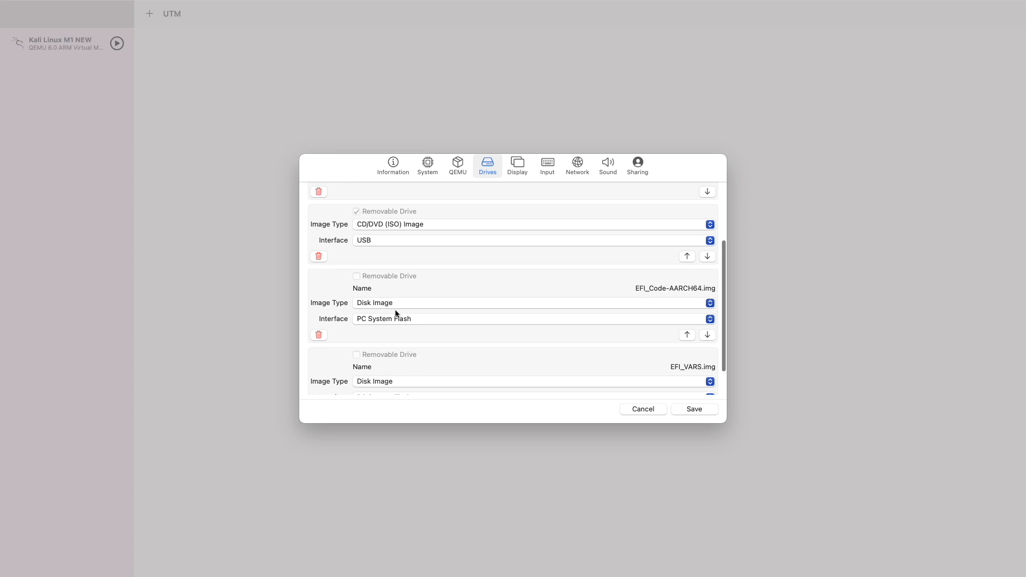
pyautogui.scroll(-1, 389, 316)
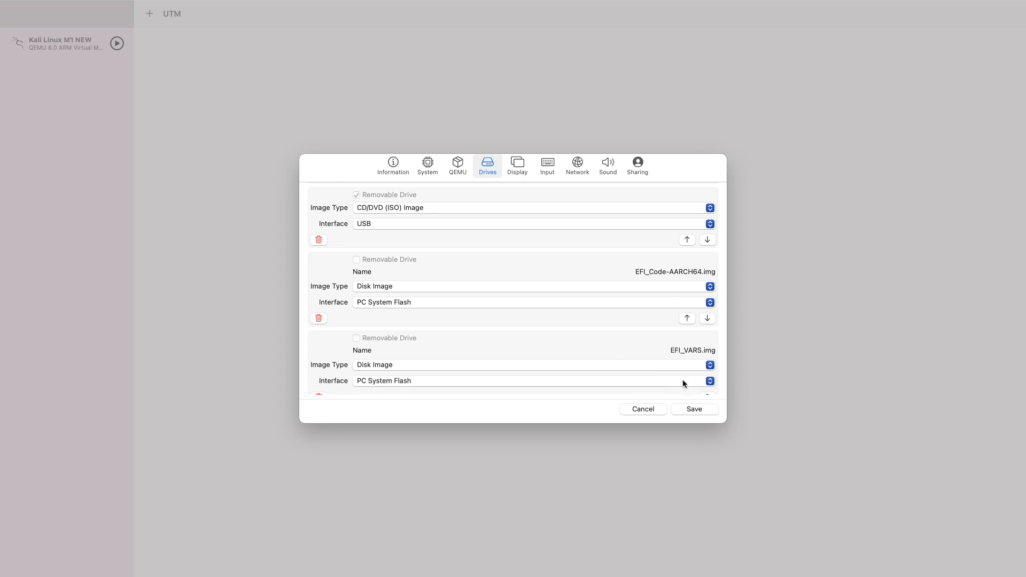
# - Save the new YouTube VM and select it in the library to view its details
pyautogui.click(695, 410)
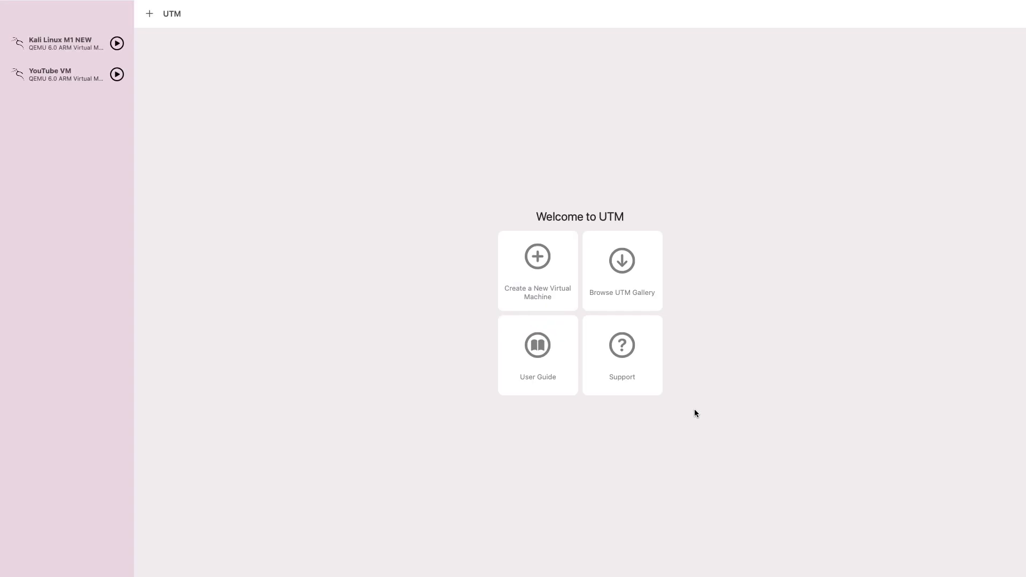
pyautogui.click(60, 76)
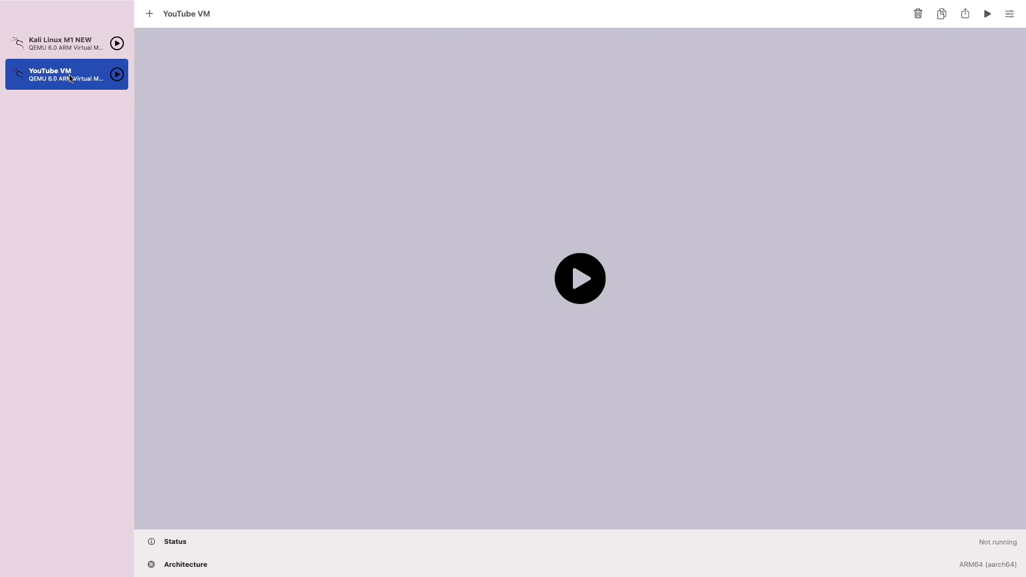
pyautogui.scroll(-4, 398, 265)
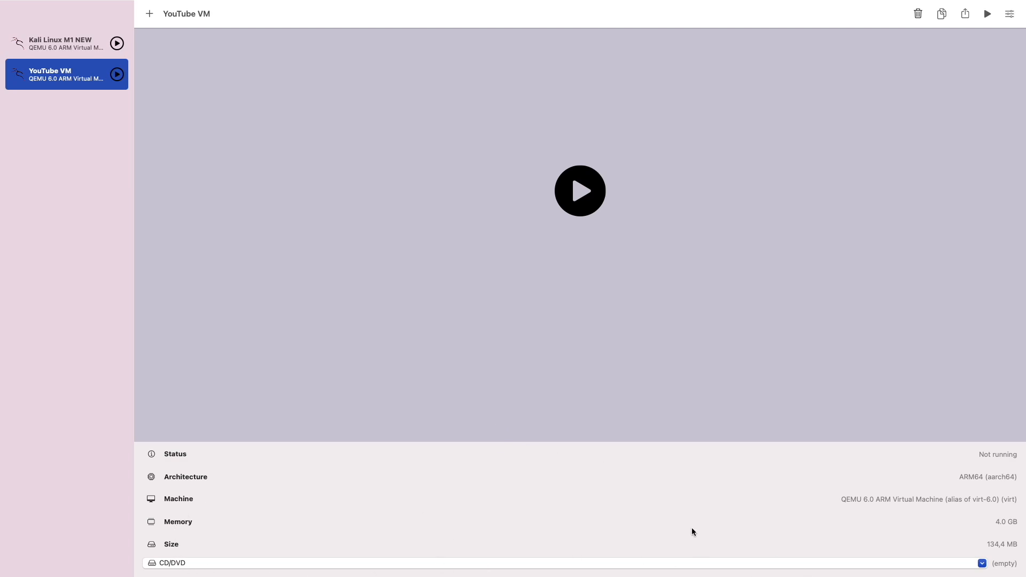
# - Browse for a CD/DVD image and pick kali-linux-2021.2-installer-arm64.iso from Downloads
pyautogui.click(913, 565)
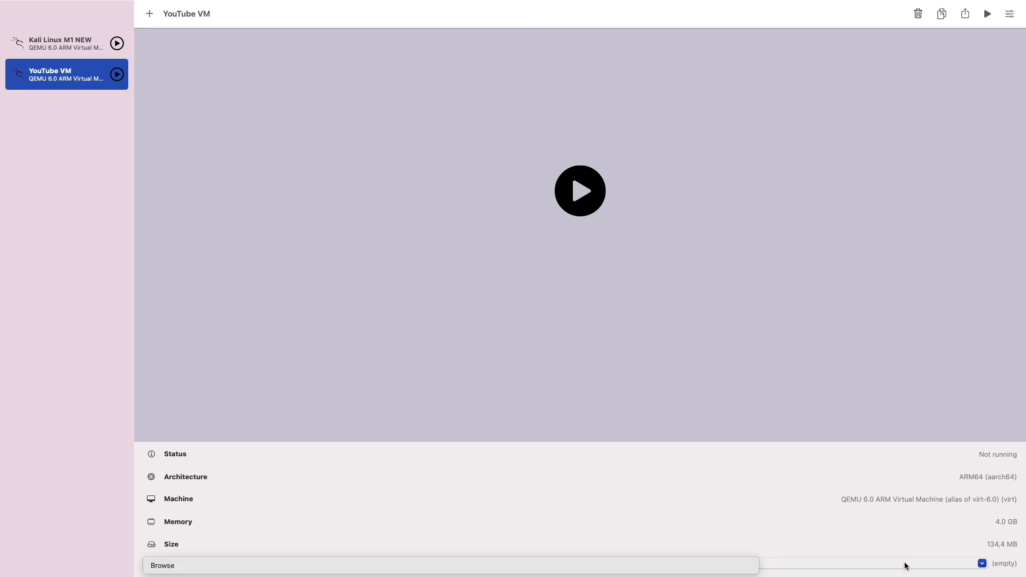
pyautogui.click(279, 565)
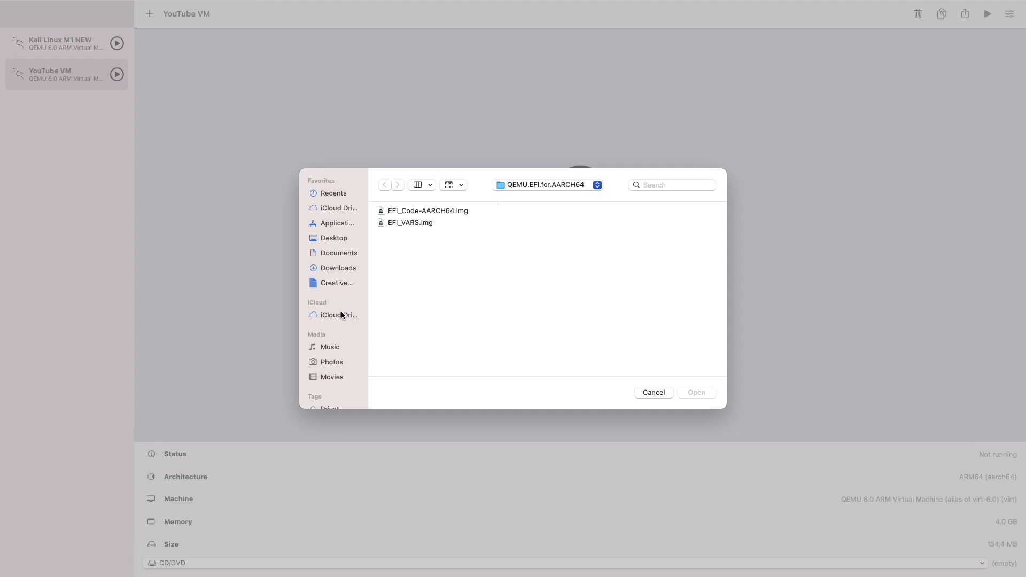
pyautogui.click(342, 268)
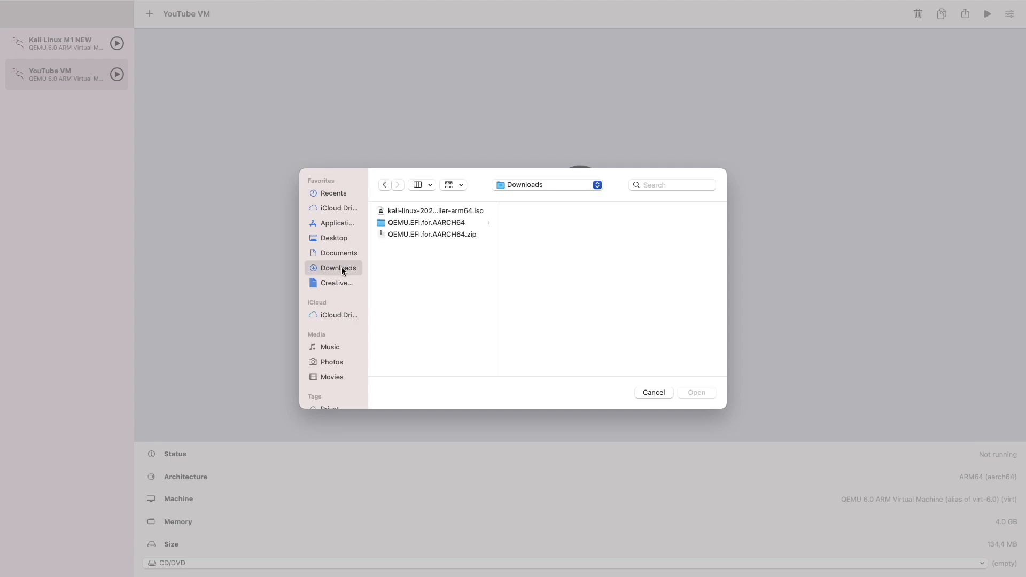
pyautogui.click(443, 212)
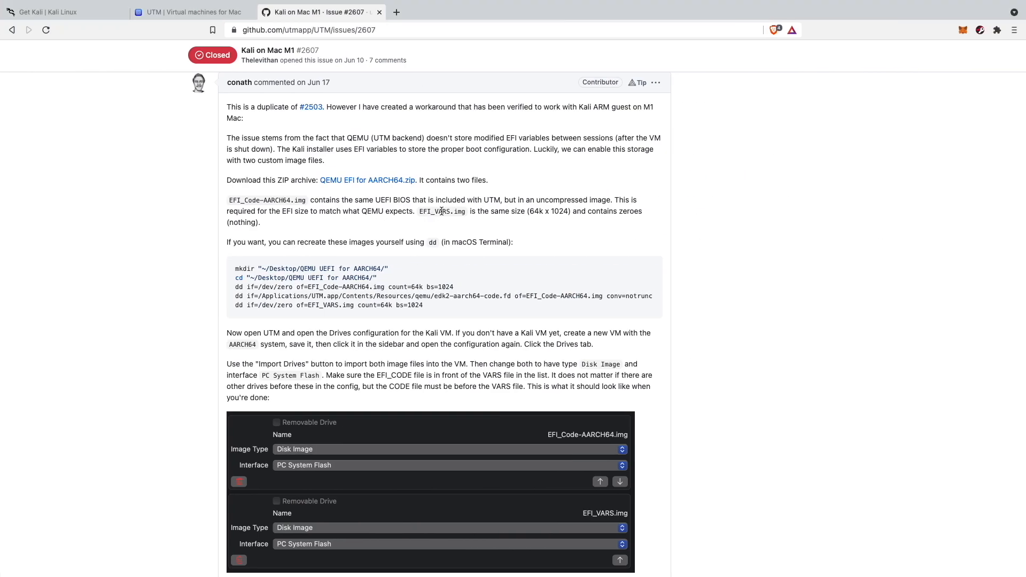
pyautogui.click(64, 11)
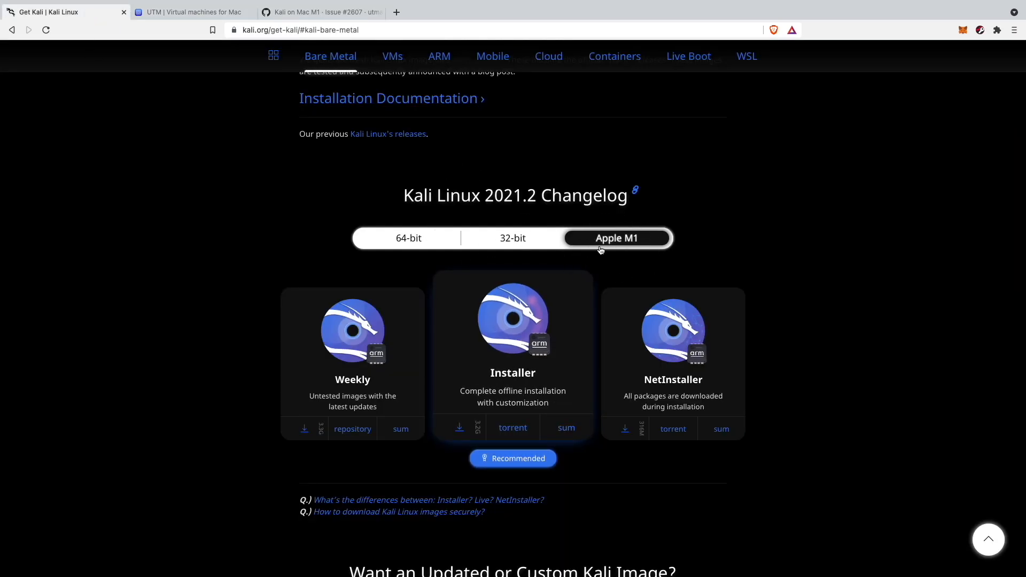
pyautogui.hotkey('ctrl', 'Left')
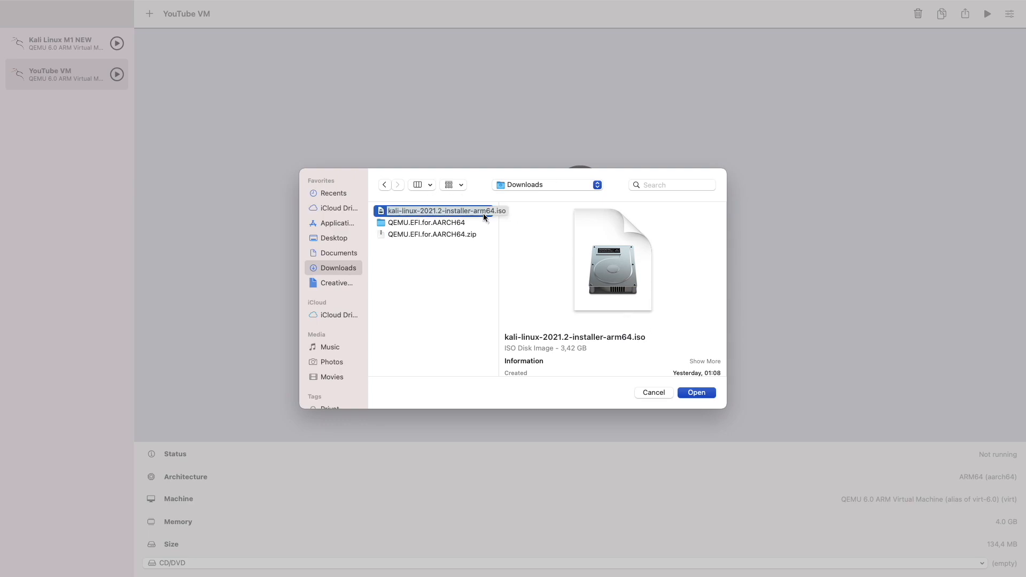
# - Attach the Kali installer ISO to the CD/DVD drive and start the YouTube VM
pyautogui.click(697, 393)
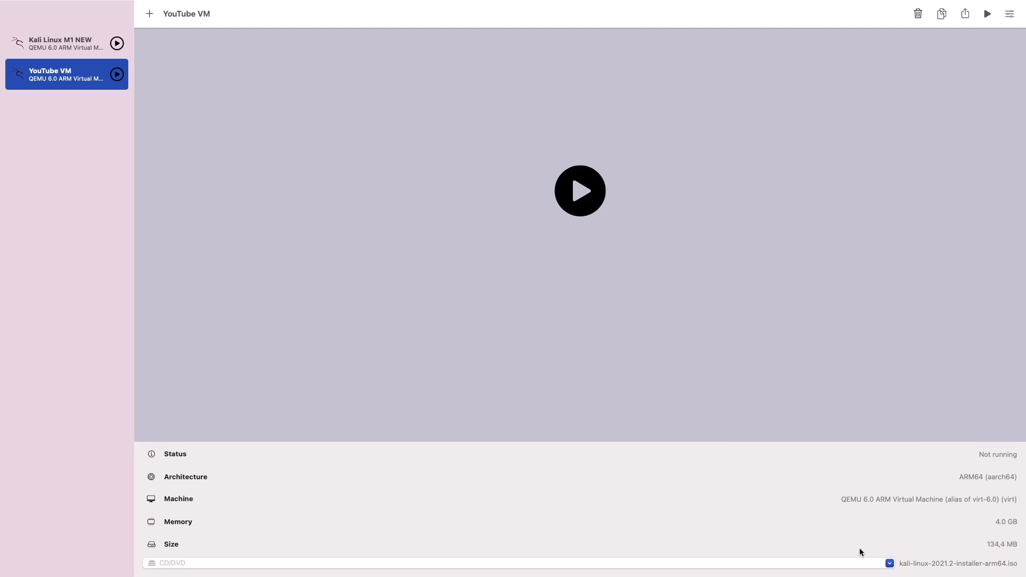
pyautogui.click(987, 14)
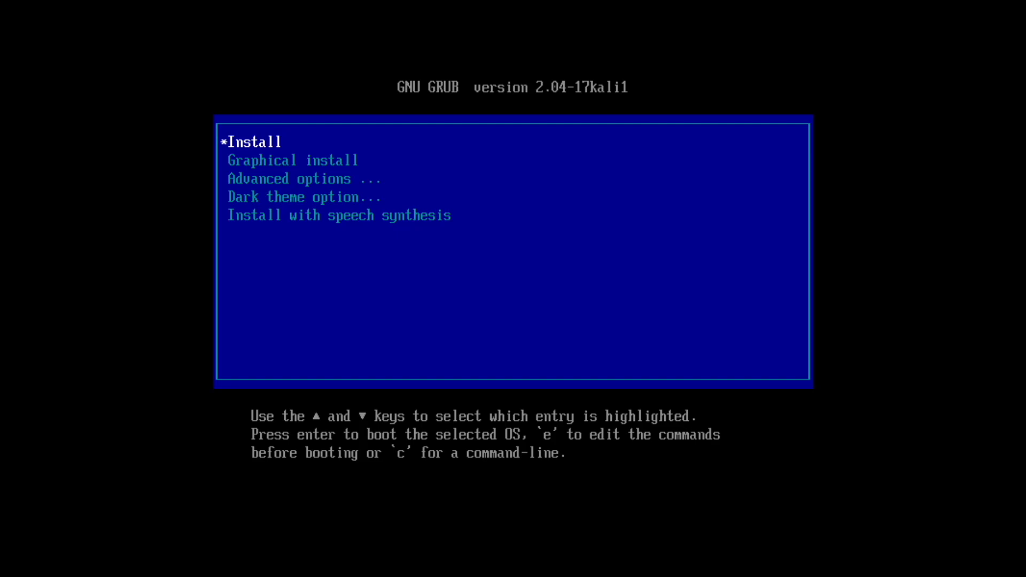
# - Start the Graphical install with English, United States and the German keymap
pyautogui.press('Down')
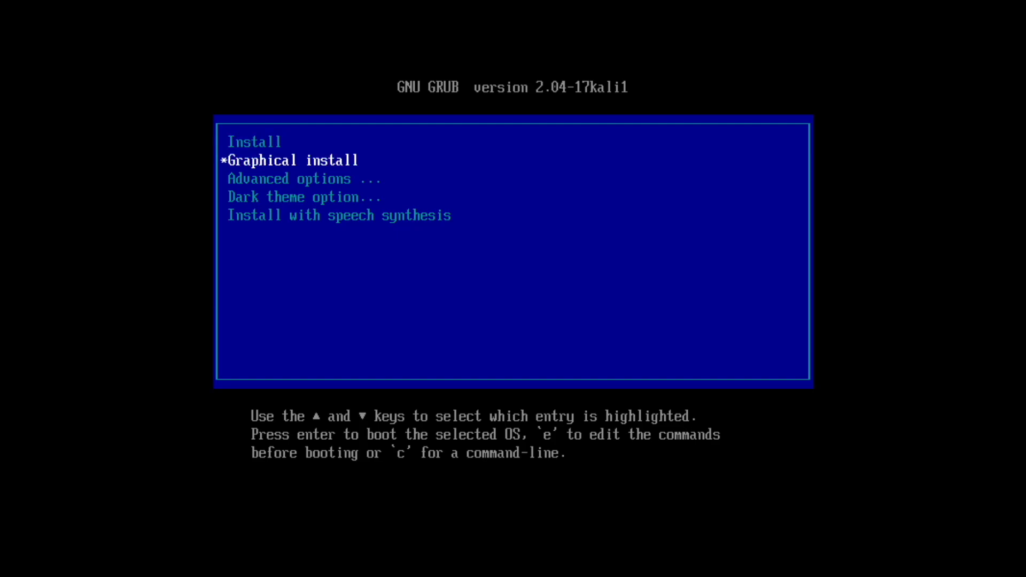
pyautogui.press('Return')
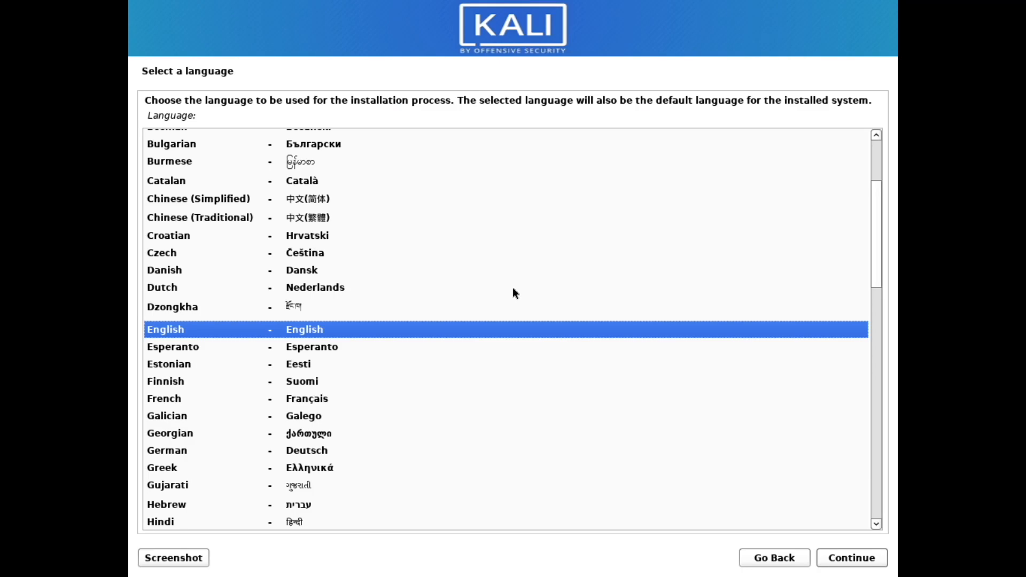
pyautogui.press('Return')
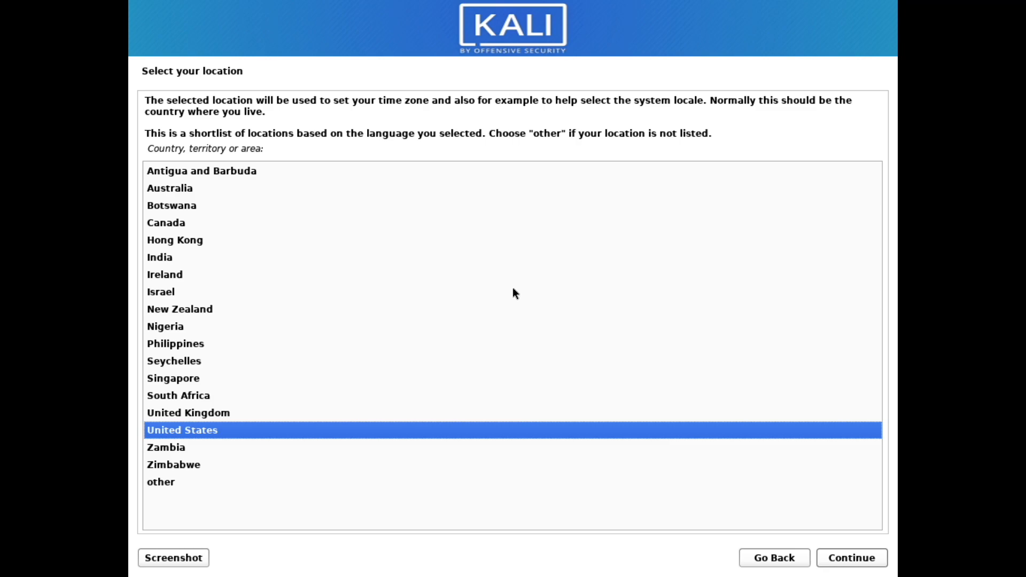
pyautogui.press('Return')
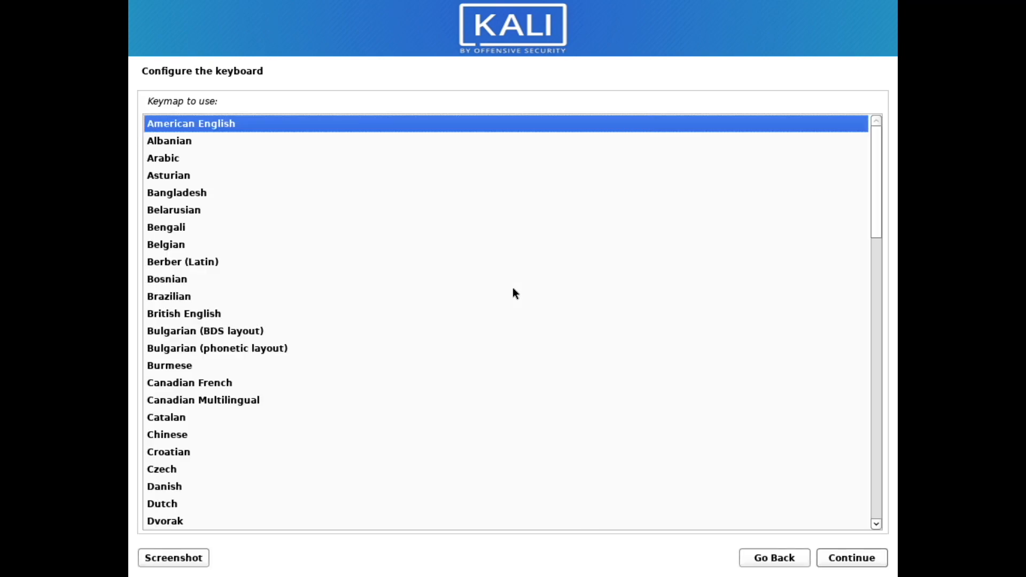
pyautogui.write('g')
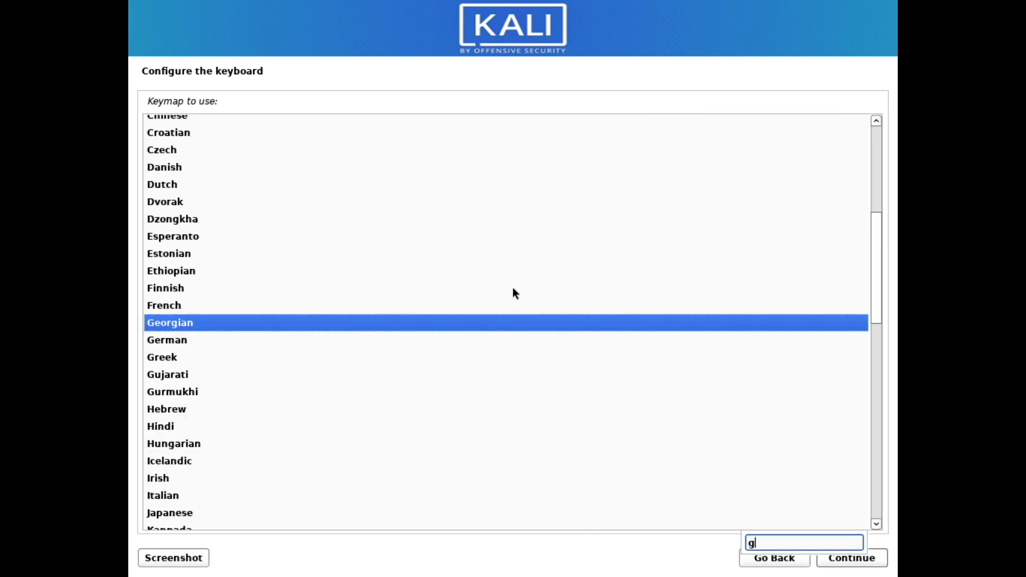
pyautogui.press('Down')
pyautogui.press('Return')
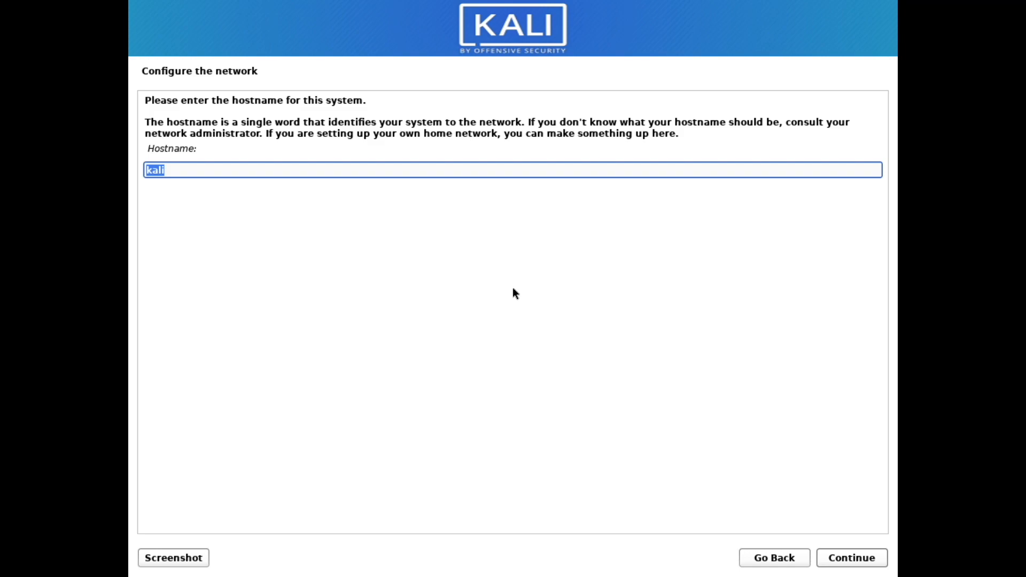
# - Keep hostname kali with a blank domain, then create the user account and its password
pyautogui.press('Return')
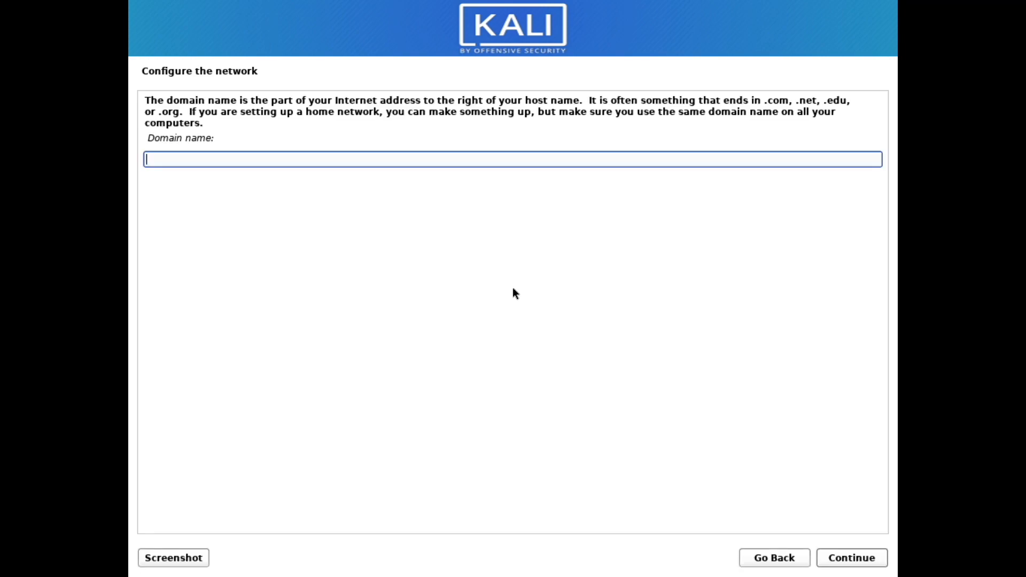
pyautogui.press('Return')
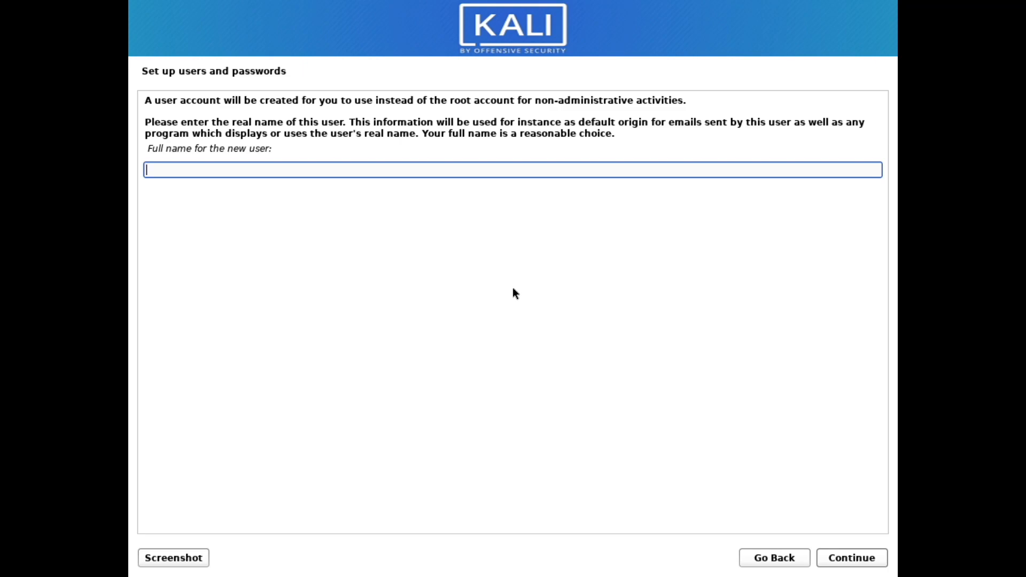
pyautogui.write('kali')
pyautogui.press('Return')
pyautogui.press('Return')
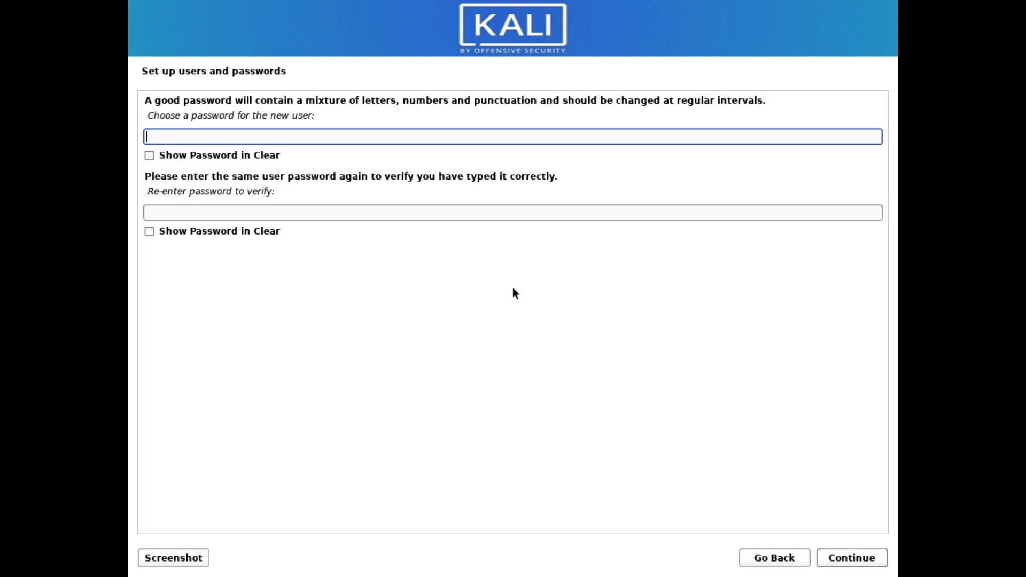
pyautogui.write('kali')
pyautogui.press('Tab')
pyautogui.write('kali')
pyautogui.press('Return')
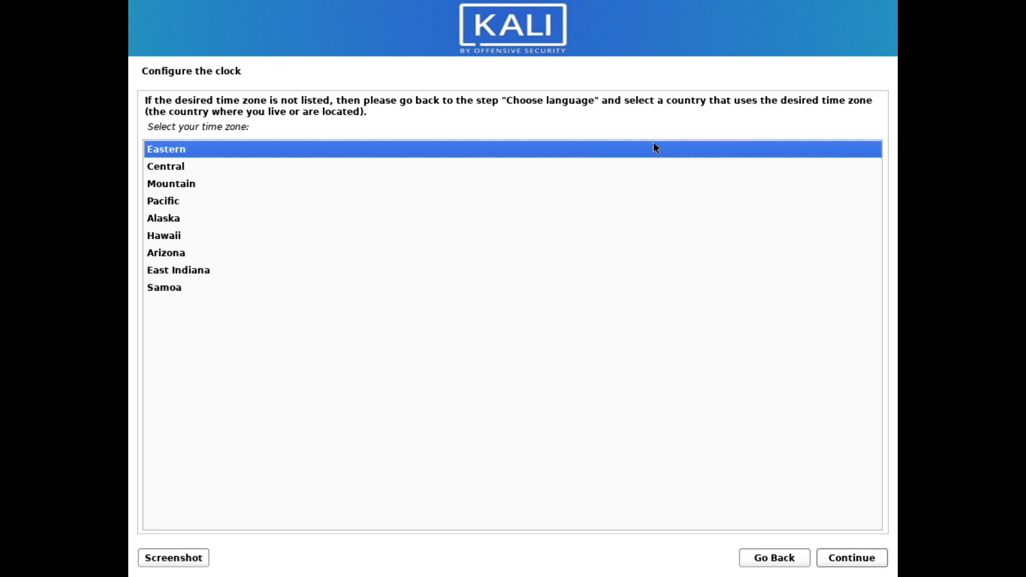
# - Set the time zone to Central
pyautogui.press('Down')
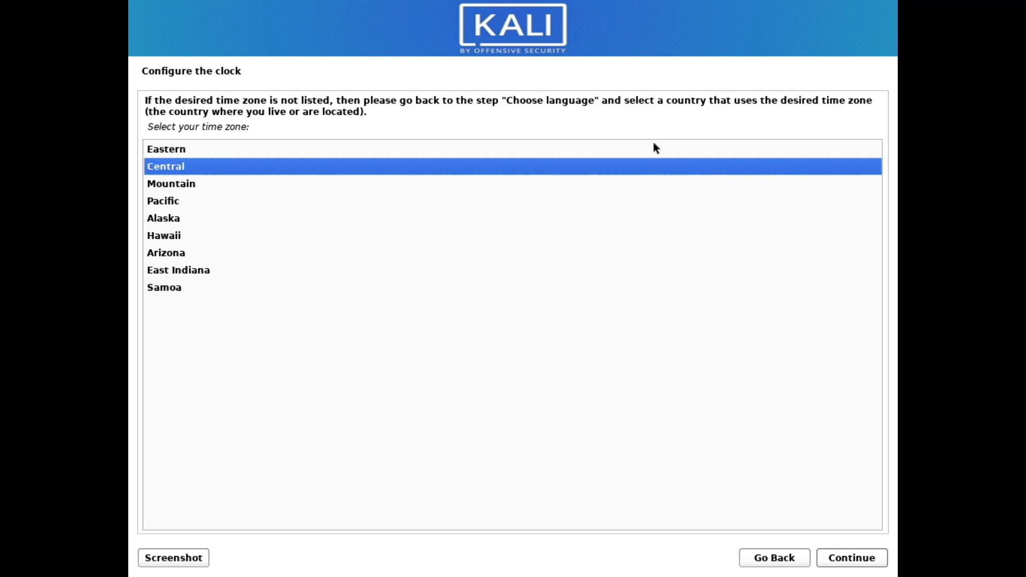
pyautogui.press('Up')
pyautogui.press('Down')
pyautogui.press('Return')
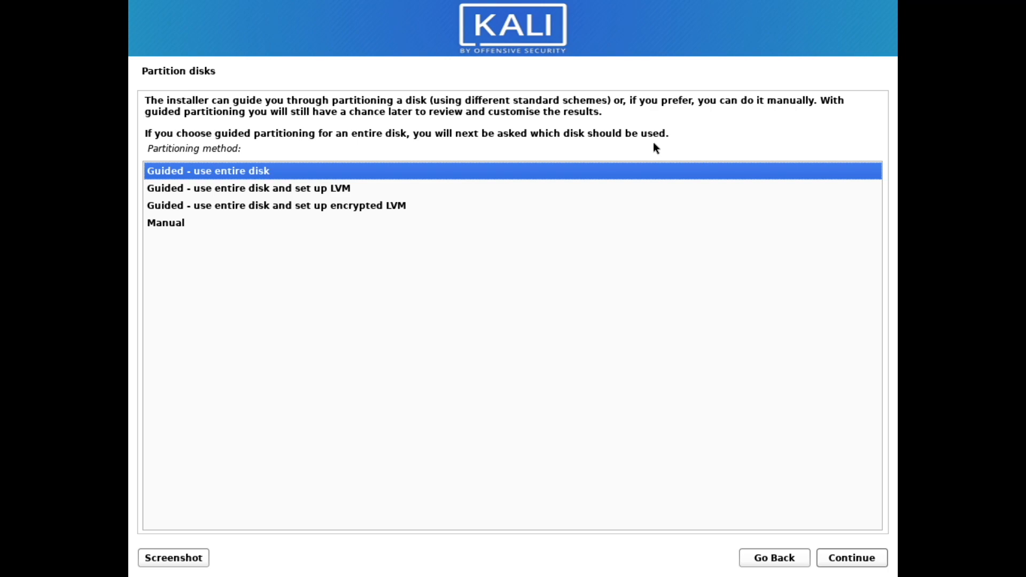
# - Guided-partition the entire 21.5 GB vda disk as one partition and write the changes
pyautogui.press('Return')
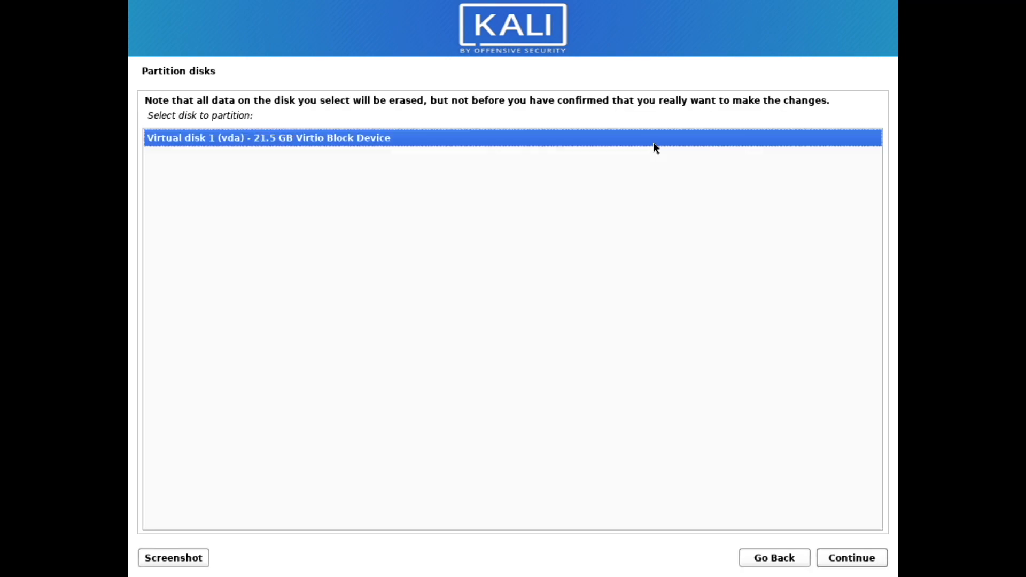
pyautogui.press('Return')
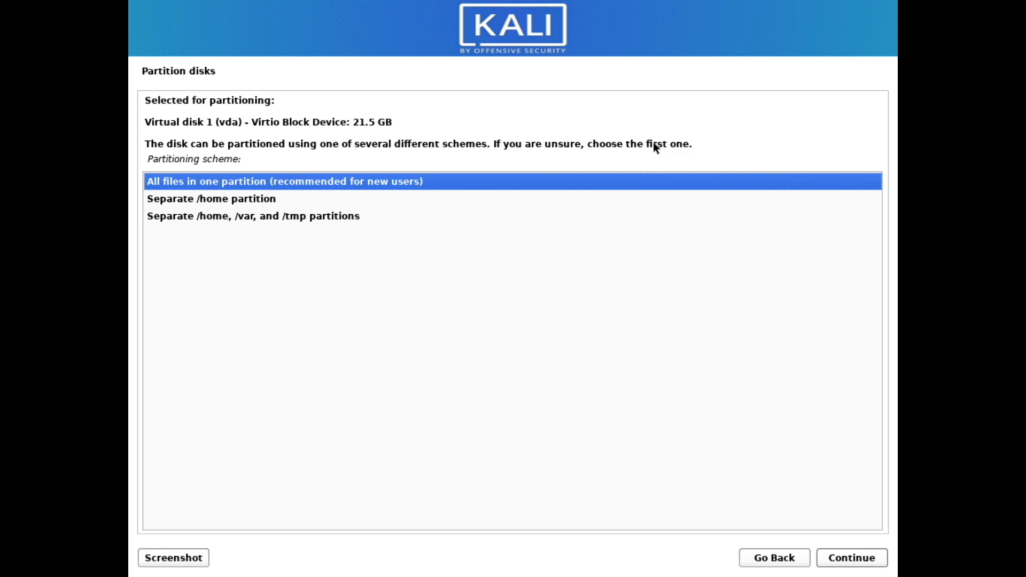
pyautogui.press('Return')
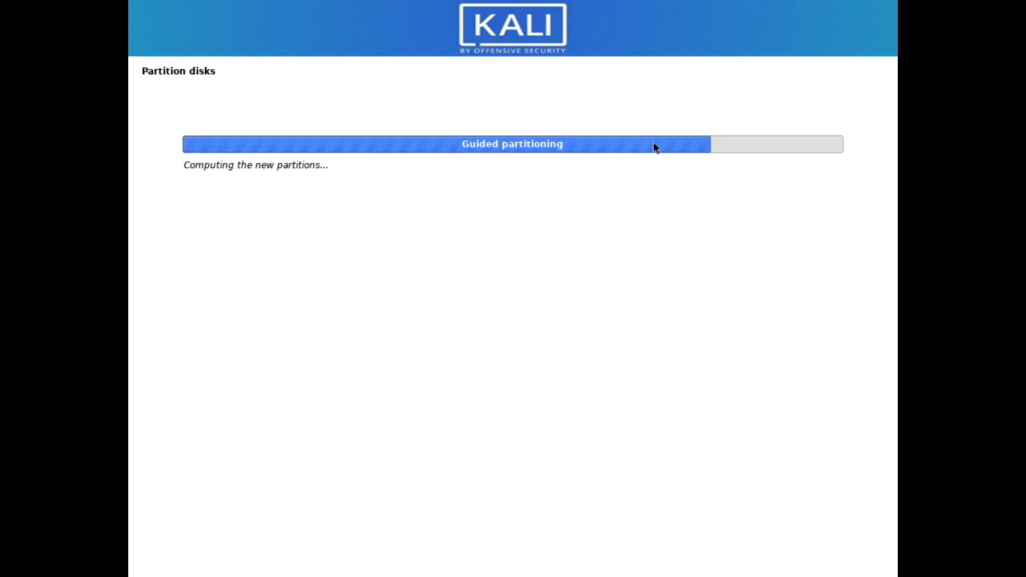
pyautogui.press('Return')
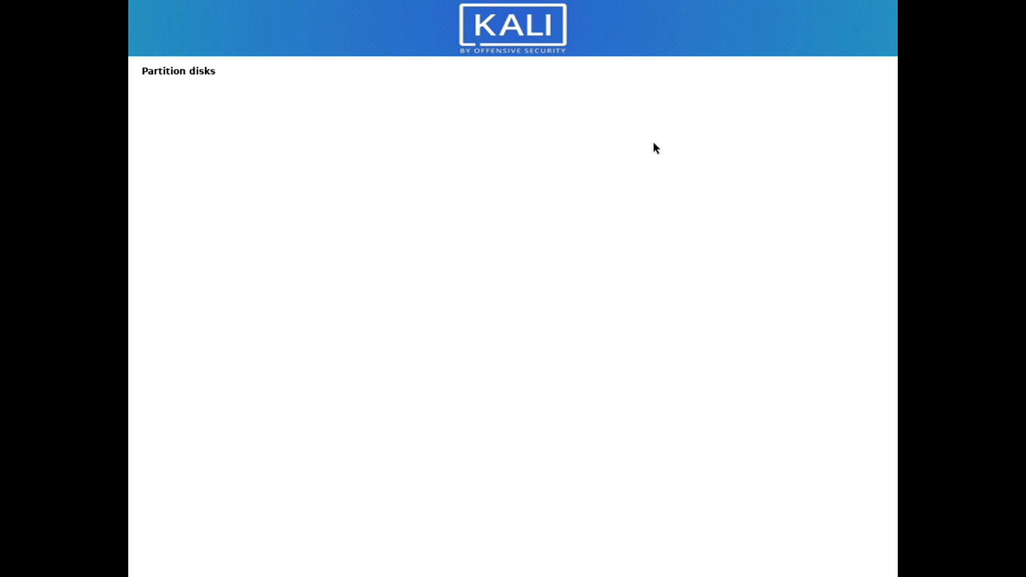
pyautogui.press('Down')
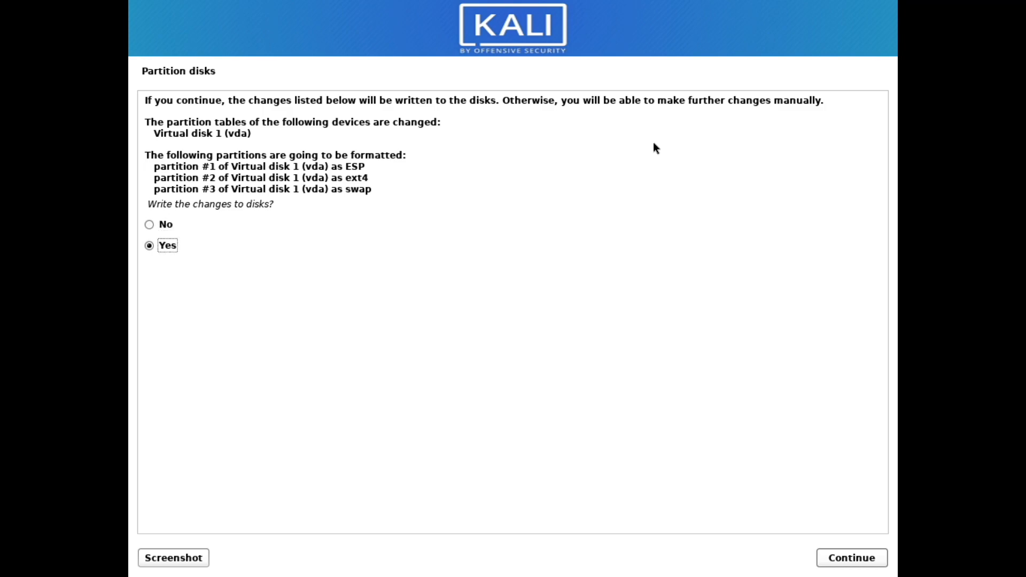
pyautogui.press('Return')
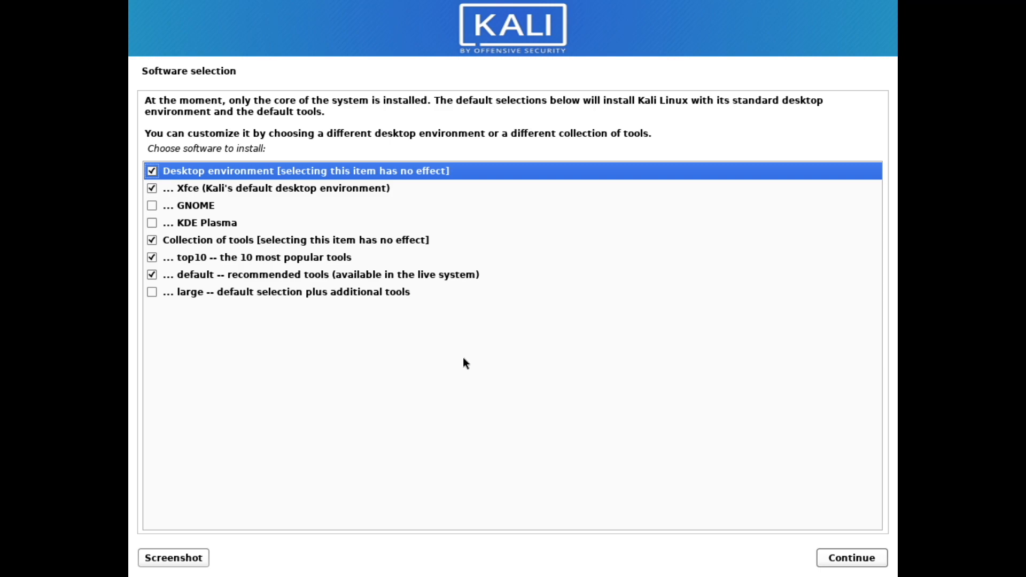
# - Toggle the Xfce desktop option in Software selection, install, then reboot after Installation complete
pyautogui.press('Down')
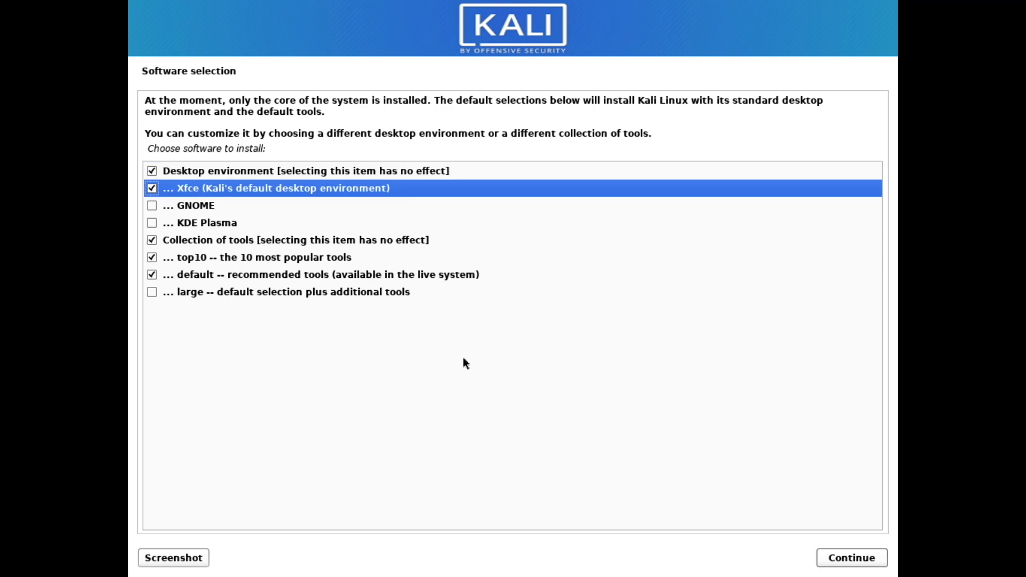
pyautogui.press('space')
pyautogui.press('space')
pyautogui.click(878, 566)
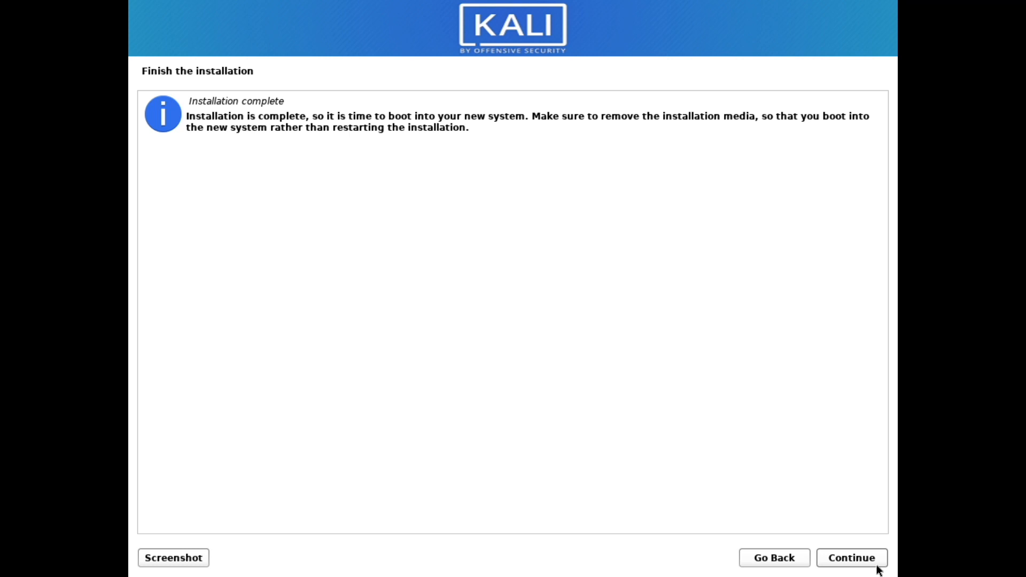
pyautogui.click(838, 556)
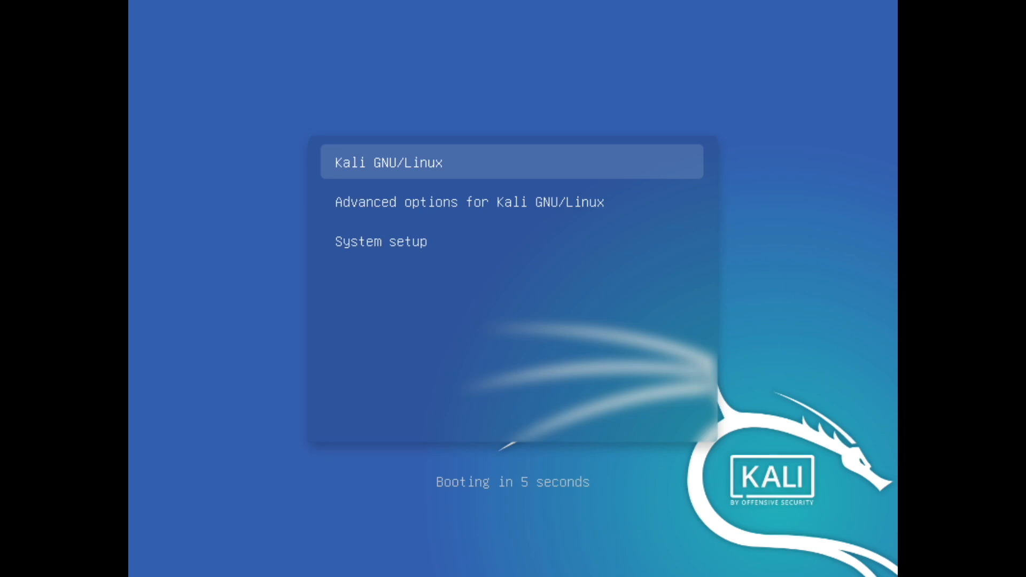
# - Boot Kali GNU/Linux from GRUB and log in with the kali username and account password
pyautogui.press('Return')
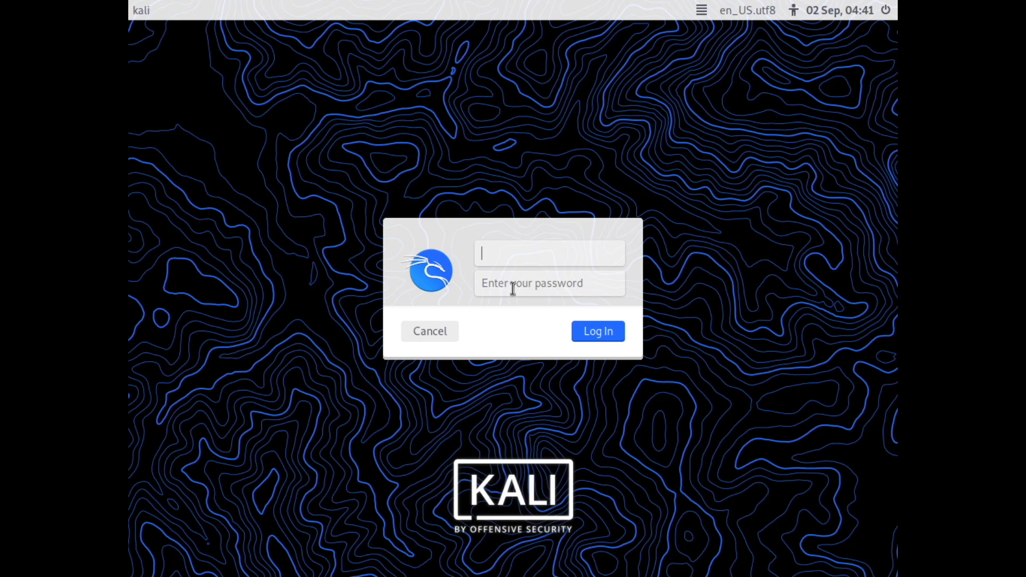
pyautogui.write('kali')
pyautogui.click(512, 289)
pyautogui.write('kali')
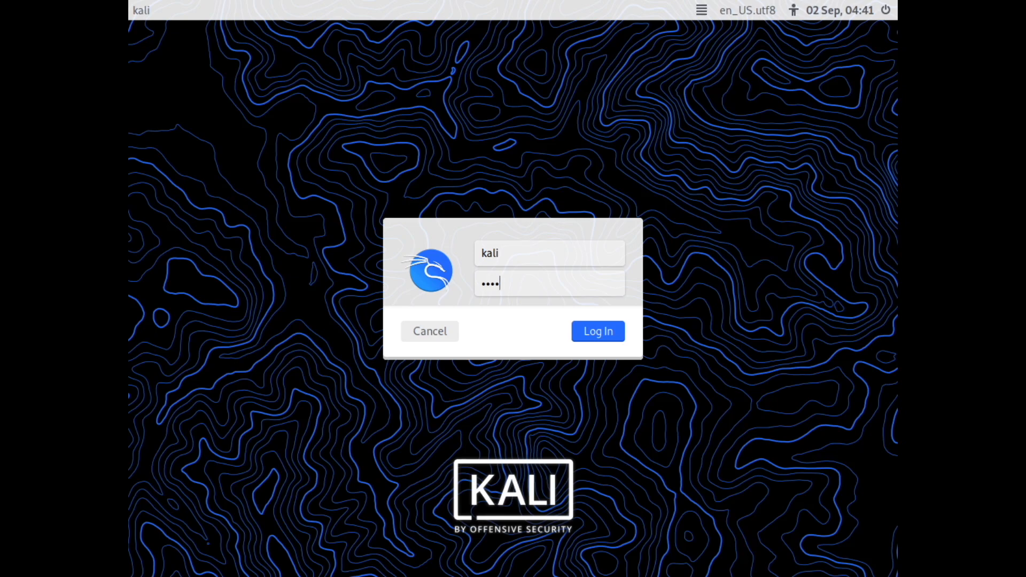
pyautogui.press('Return')
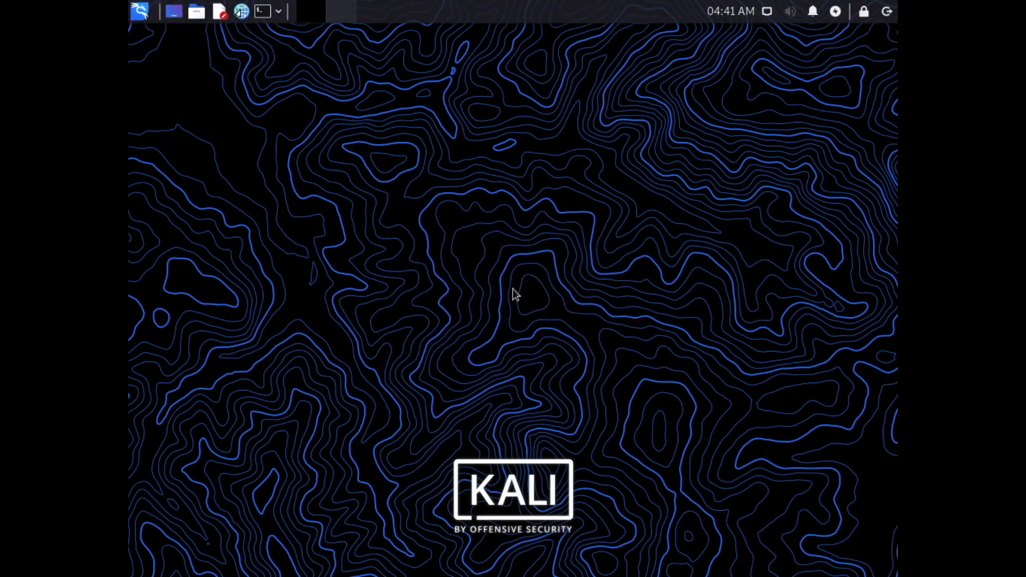